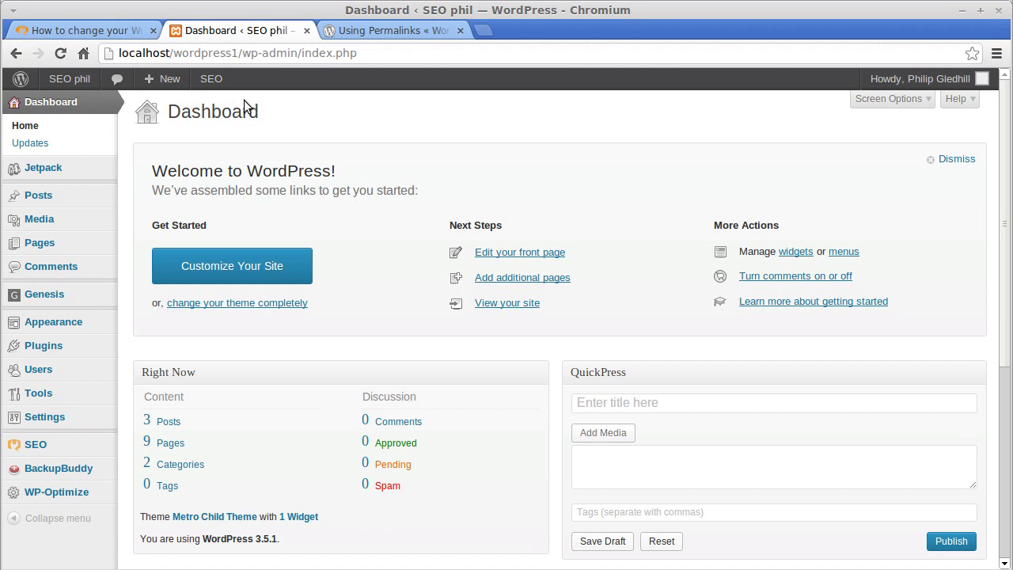
Mark /index.php in the dashboard address, then scroll the permalink notes PDF.
drag(297, 52, 365, 53)
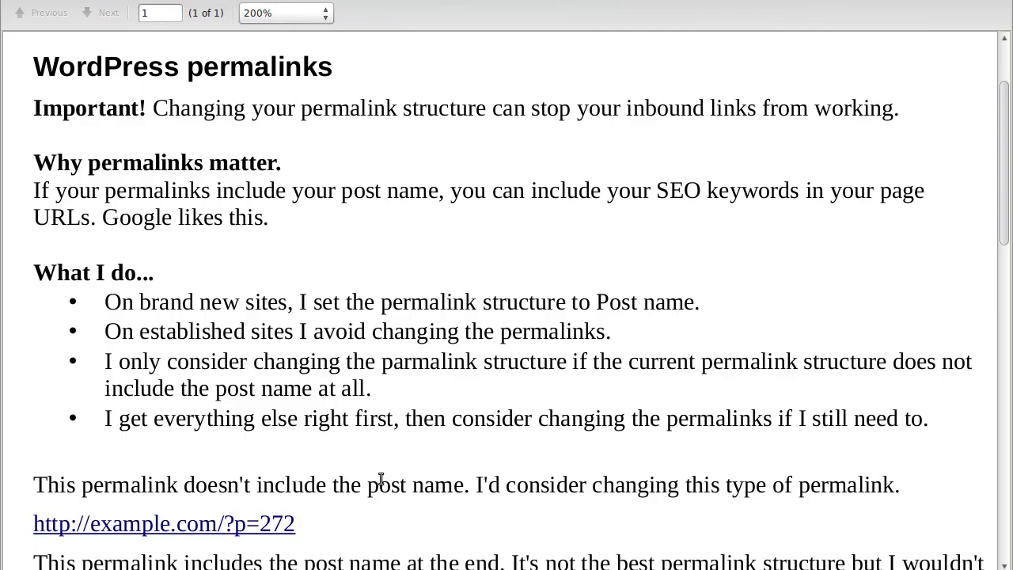
scroll(440, 395, down, 10)
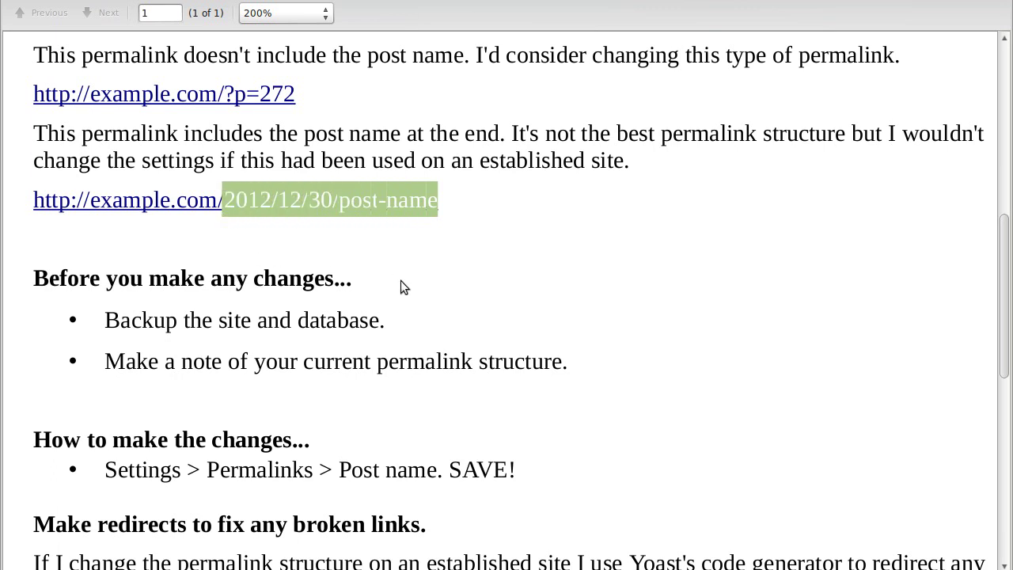
Scroll up and down through the permalink notes PDF, then return to the WordPress dashboard.
scroll(401, 280, up, 5)
scroll(401, 280, up, 1)
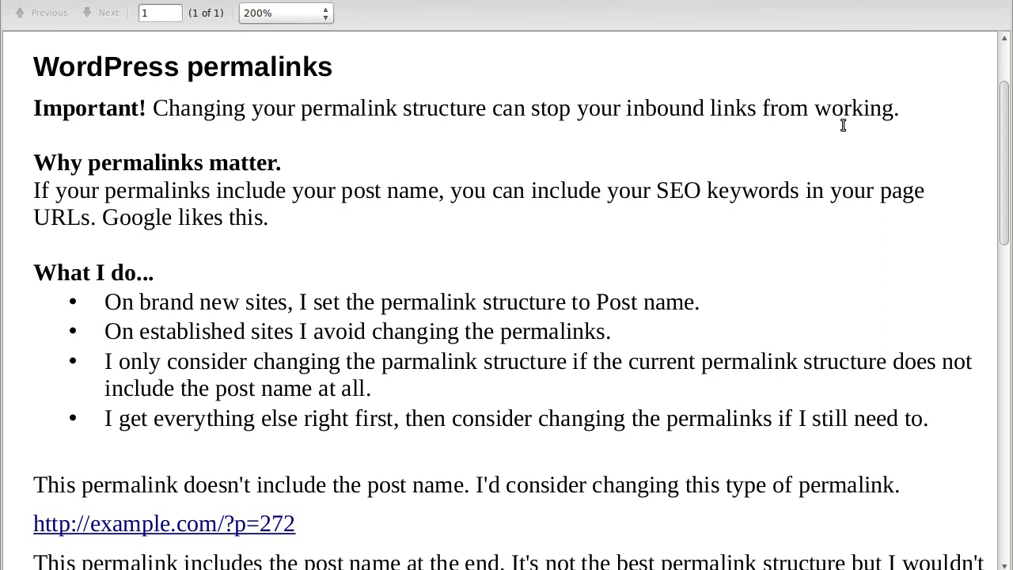
scroll(840, 135, down, 5)
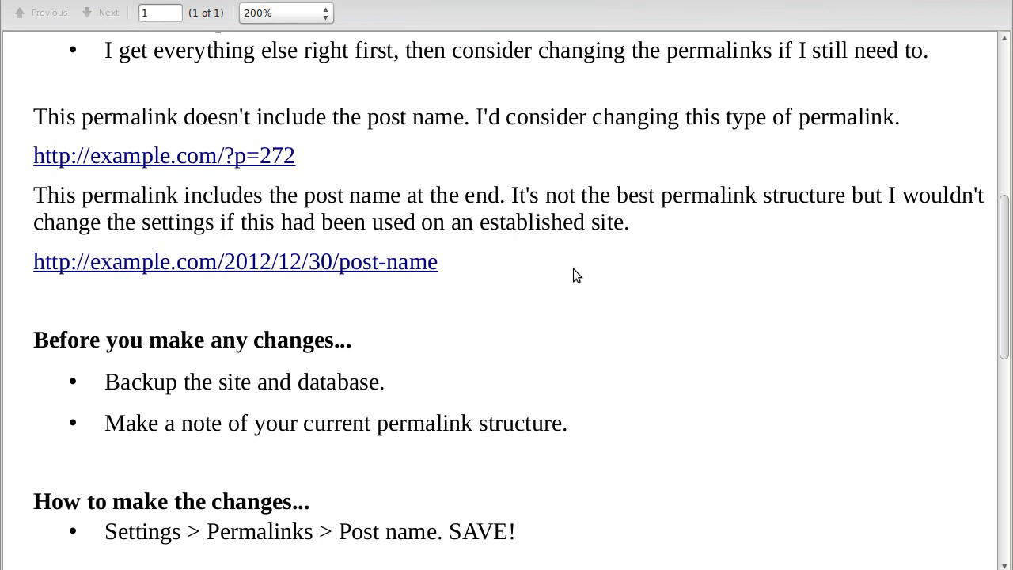
scroll(572, 269, up, 6)
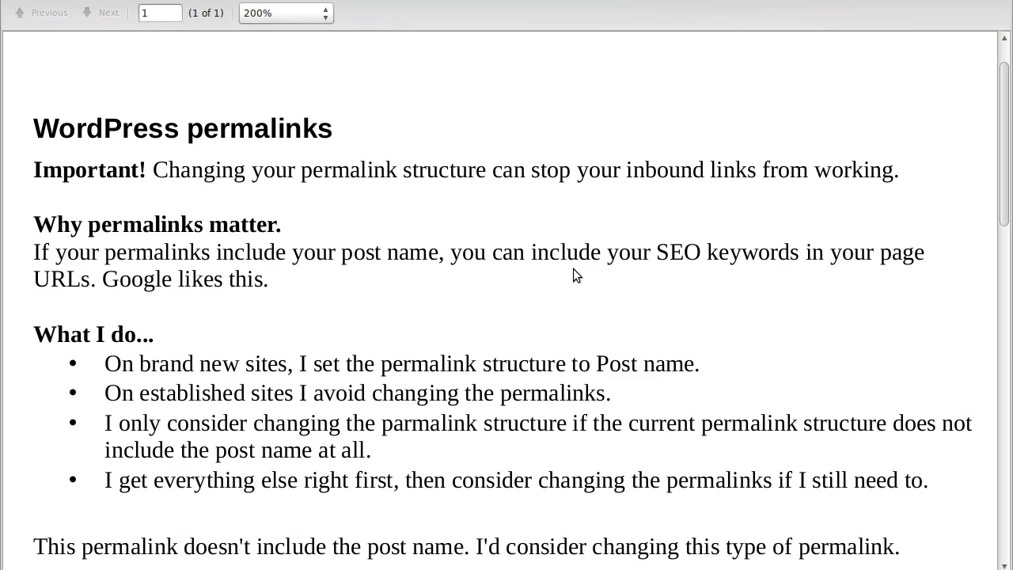
scroll(573, 268, down, 1)
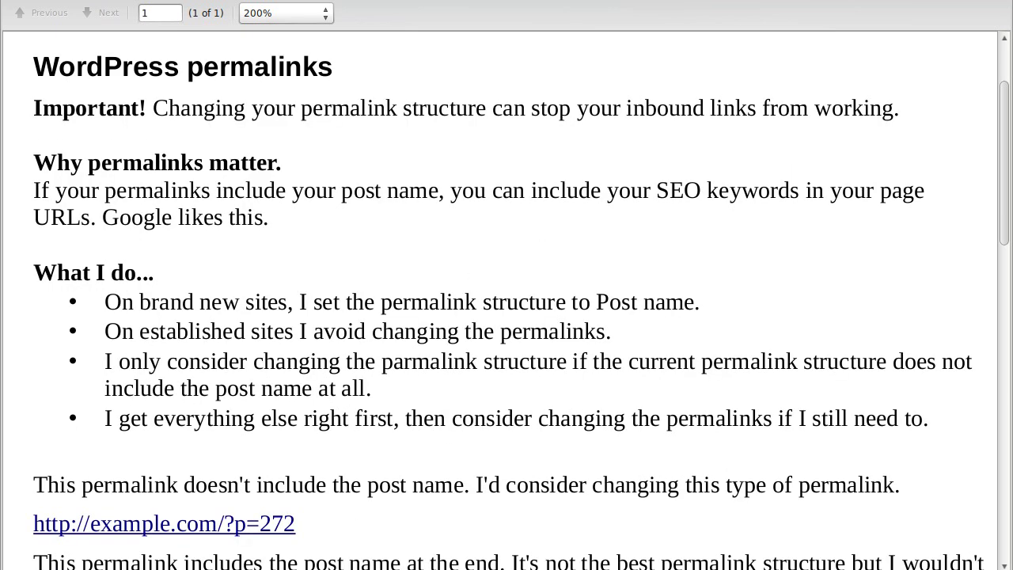
key(alt+Tab)
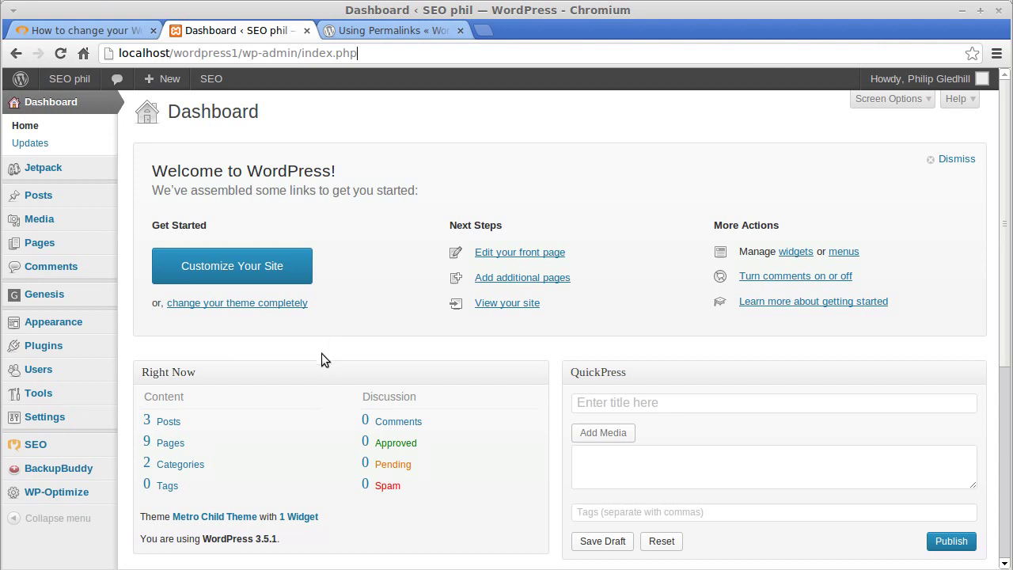
Open Settings > Permalinks, then view the Codex 'Using Permalinks' page.
mouse_move(52, 421)
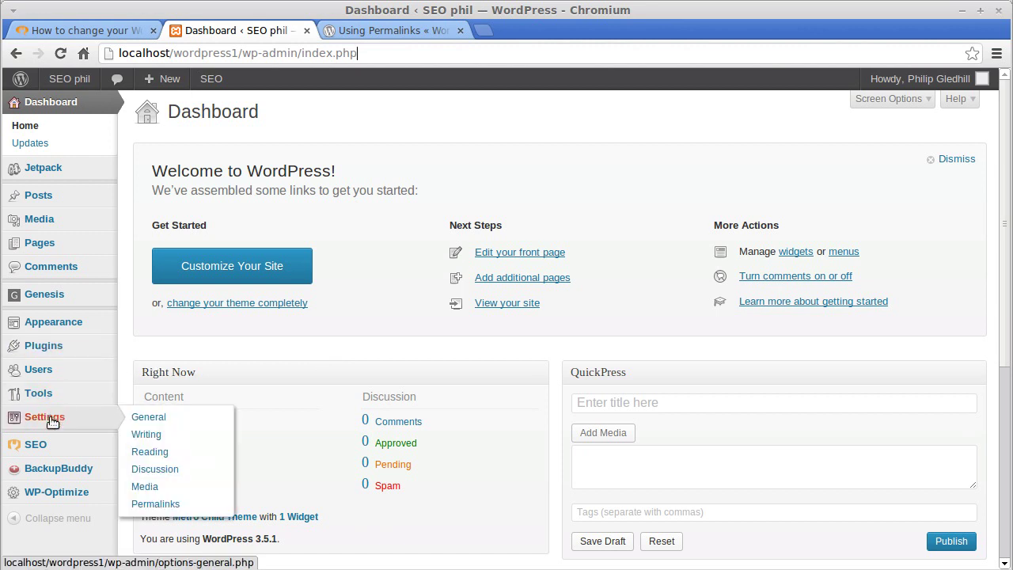
click(149, 506)
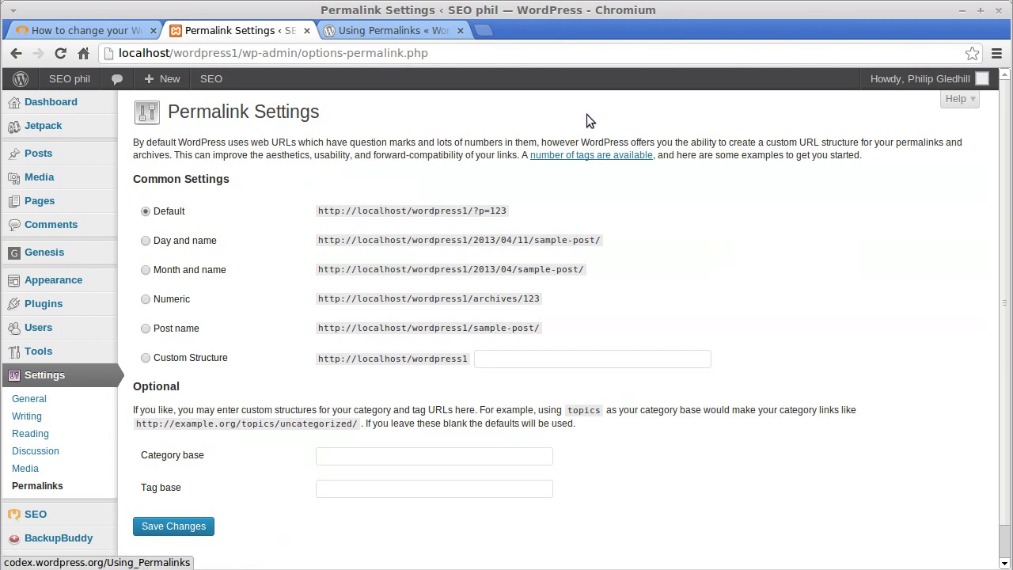
click(398, 31)
Scroll the Codex Structure Tags list, selecting and clearing tag text along the way.
scroll(387, 303, up, 9)
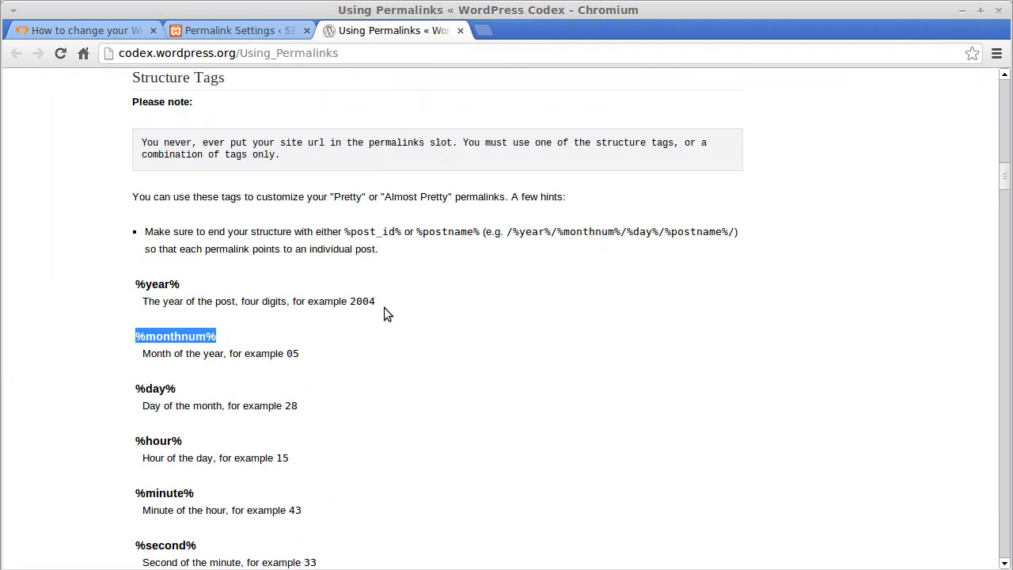
scroll(387, 314, up, 3)
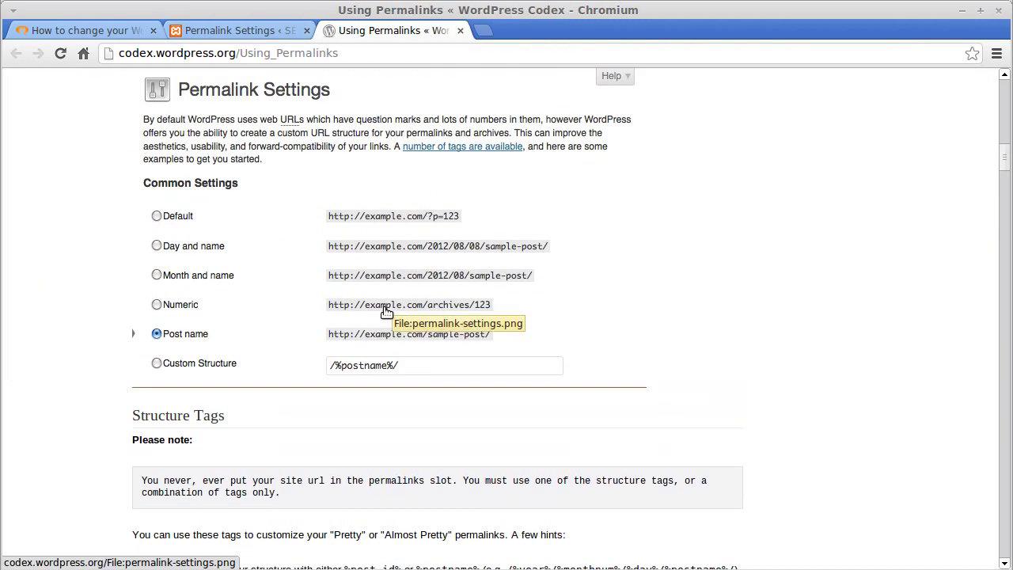
scroll(386, 309, down, 14)
click(324, 225)
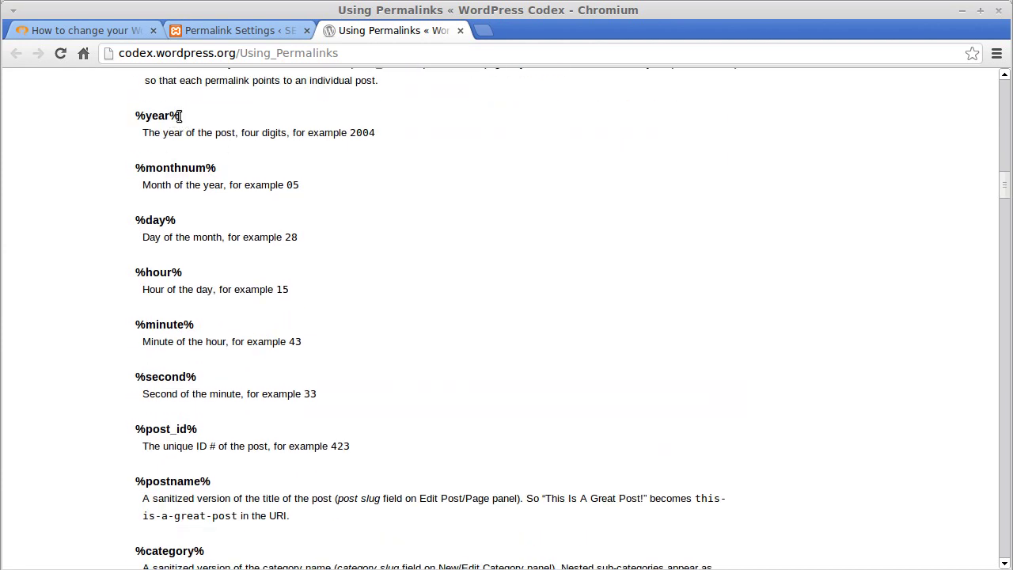
drag(182, 118, 127, 116)
click(127, 117)
Highlight the %postname% tag description, then return to the Permalink Settings page.
scroll(277, 340, down, 4)
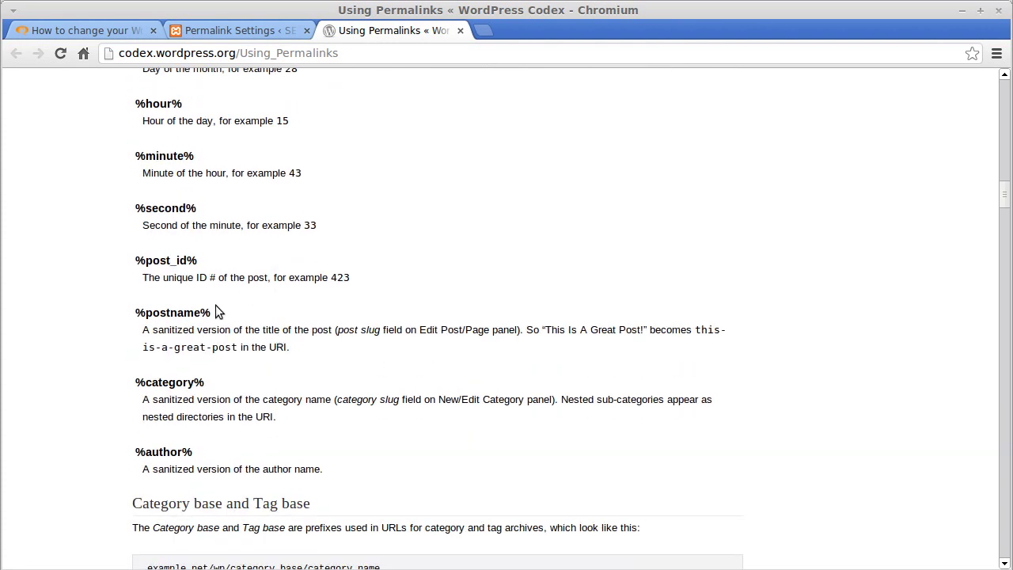
drag(212, 317, 131, 316)
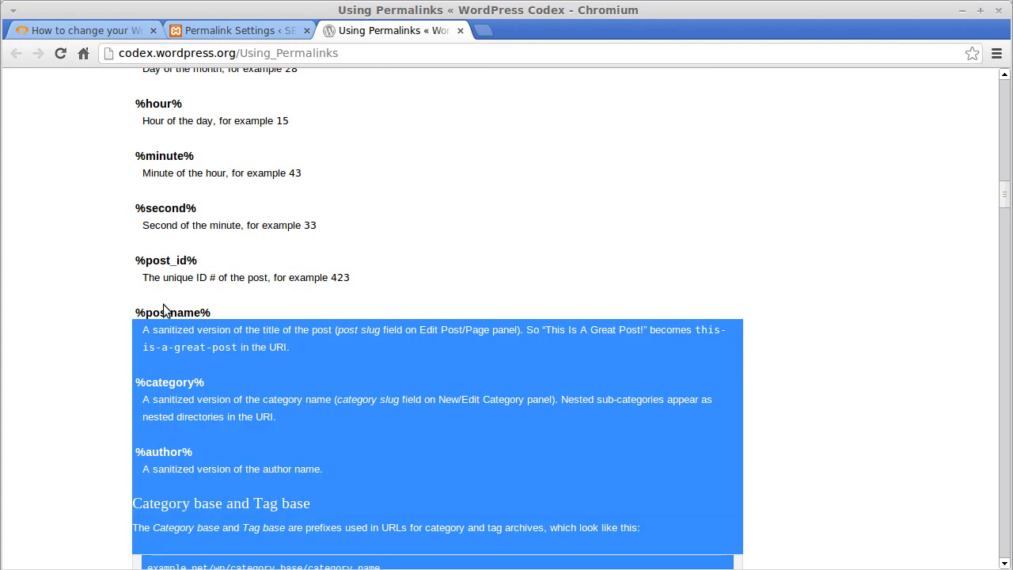
click(179, 311)
triple_click(178, 311)
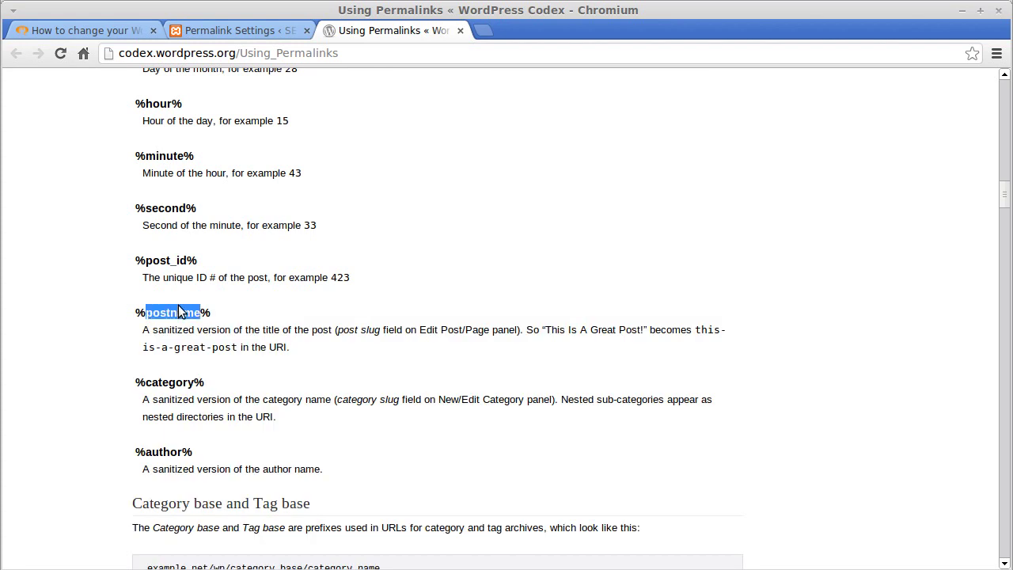
click(380, 261)
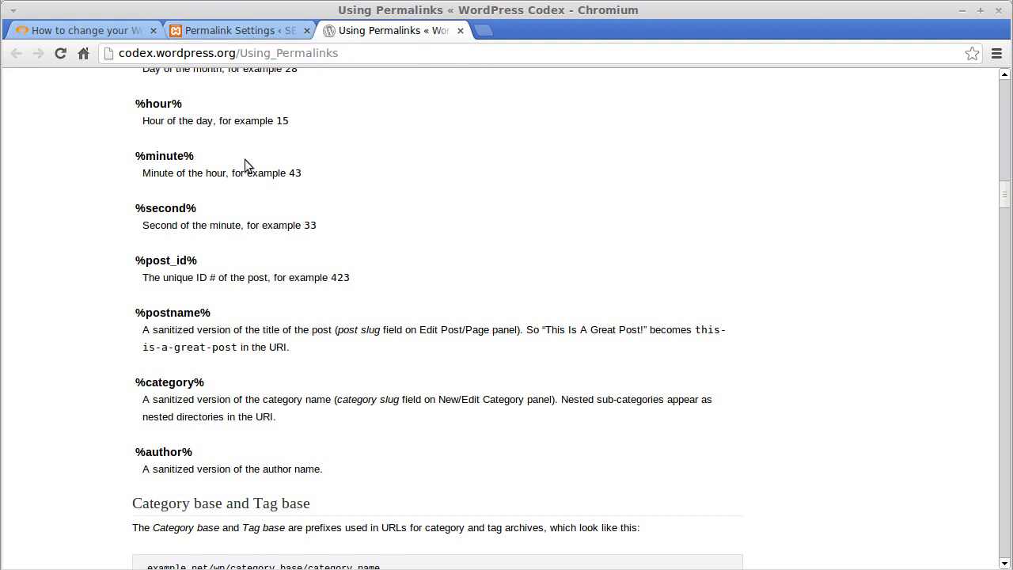
click(210, 32)
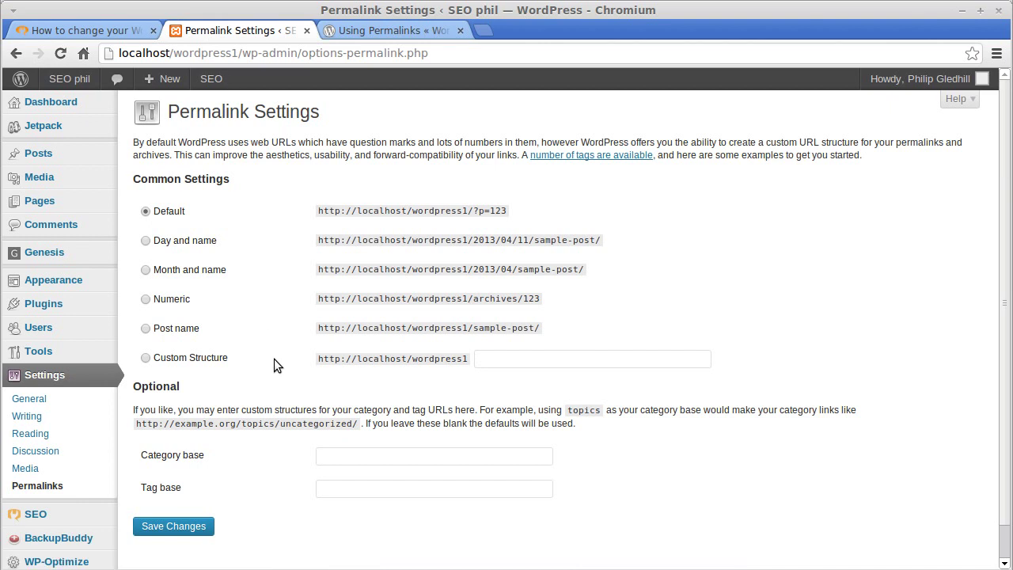
Check the Day and name example in the notes, then select Post name so the structure reads /%postname%/.
drag(601, 241, 534, 241)
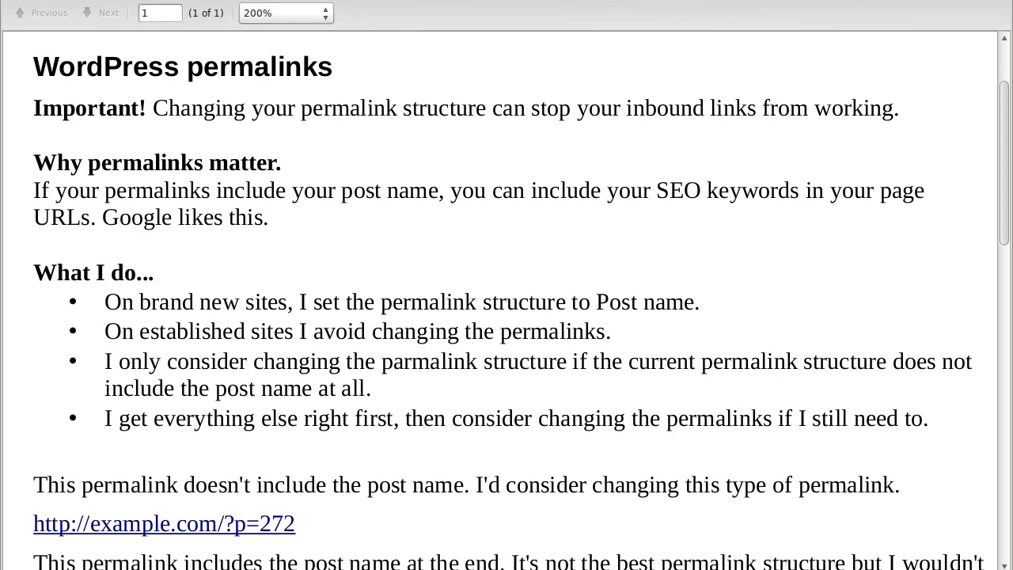
key(alt+Tab)
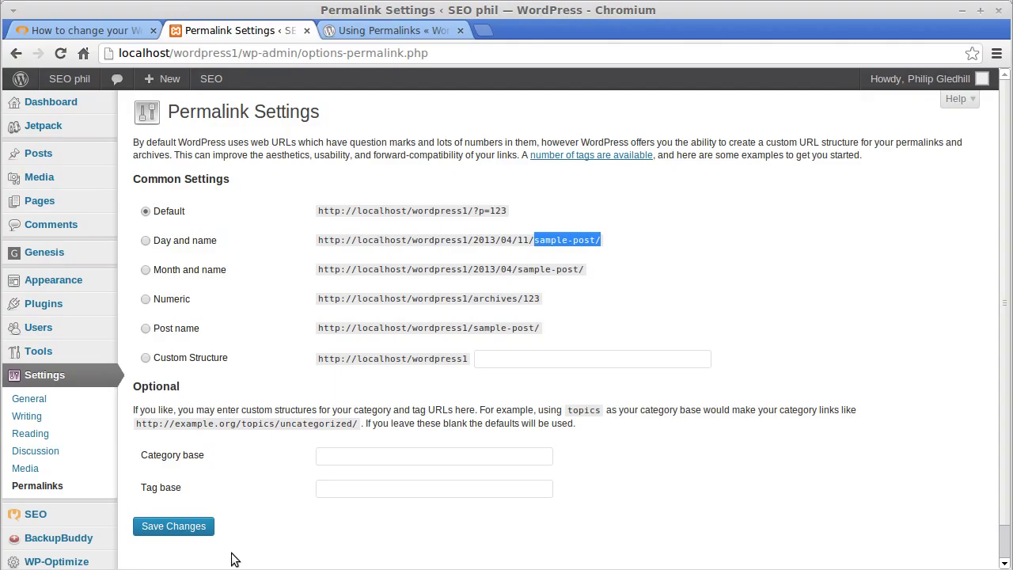
click(146, 328)
drag(548, 358, 471, 357)
click(277, 329)
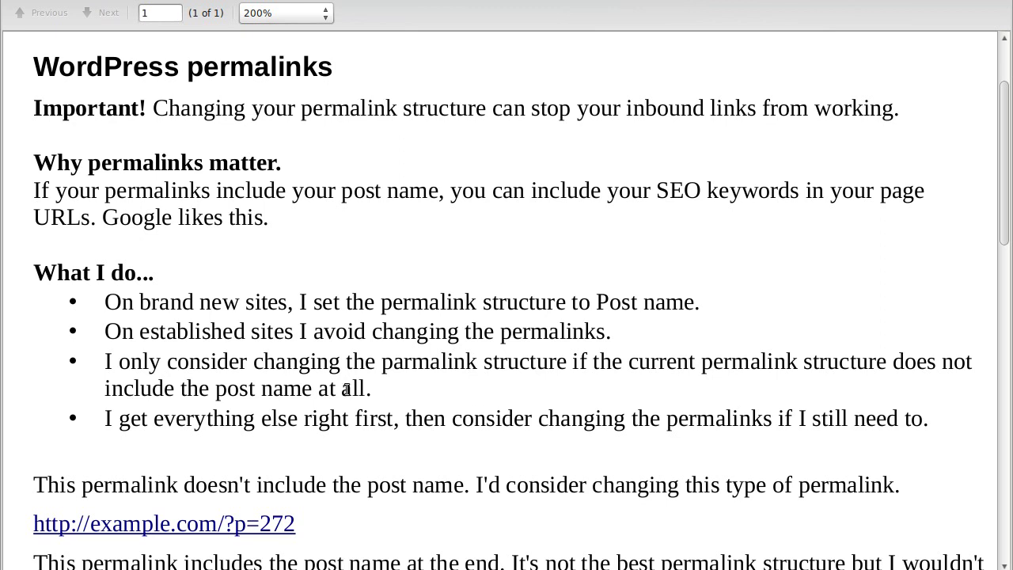
Scroll further down the permalink notes PDF.
scroll(364, 391, down, 3)
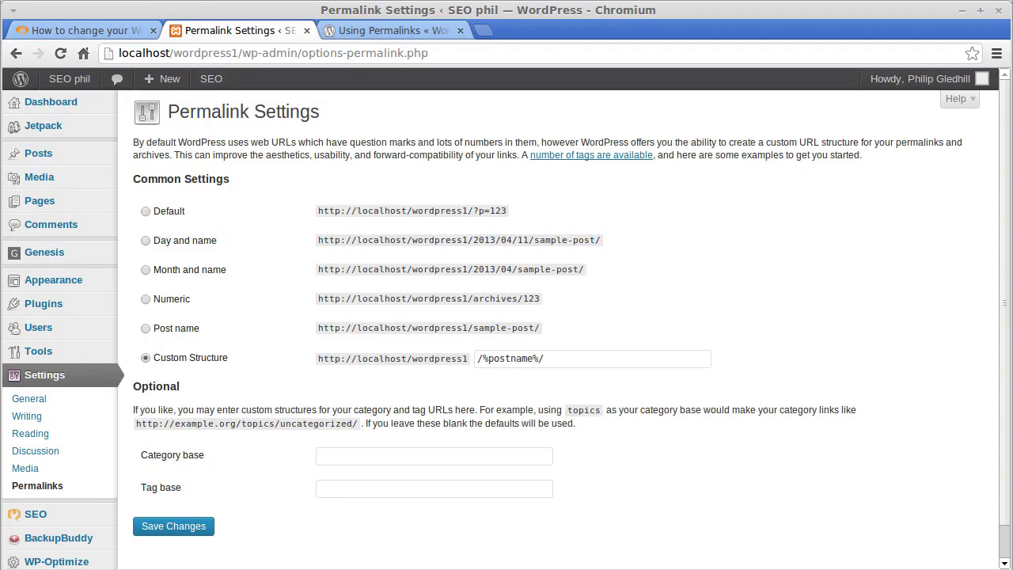
Try Post name, check the notes, then pick Day and name: /%year%/%monthnum%/%day%/%postname%/.
click(150, 331)
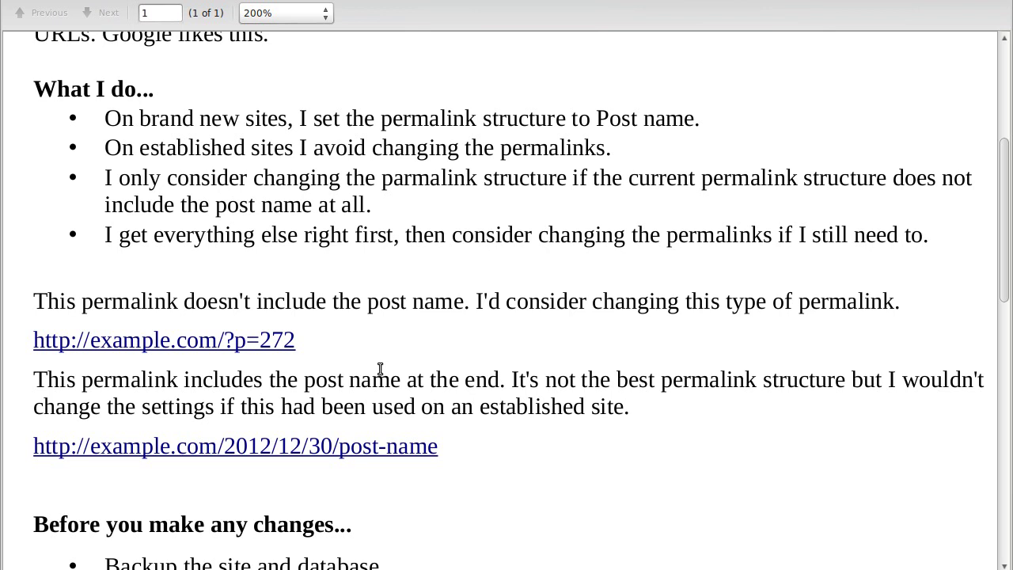
scroll(583, 373, down, 6)
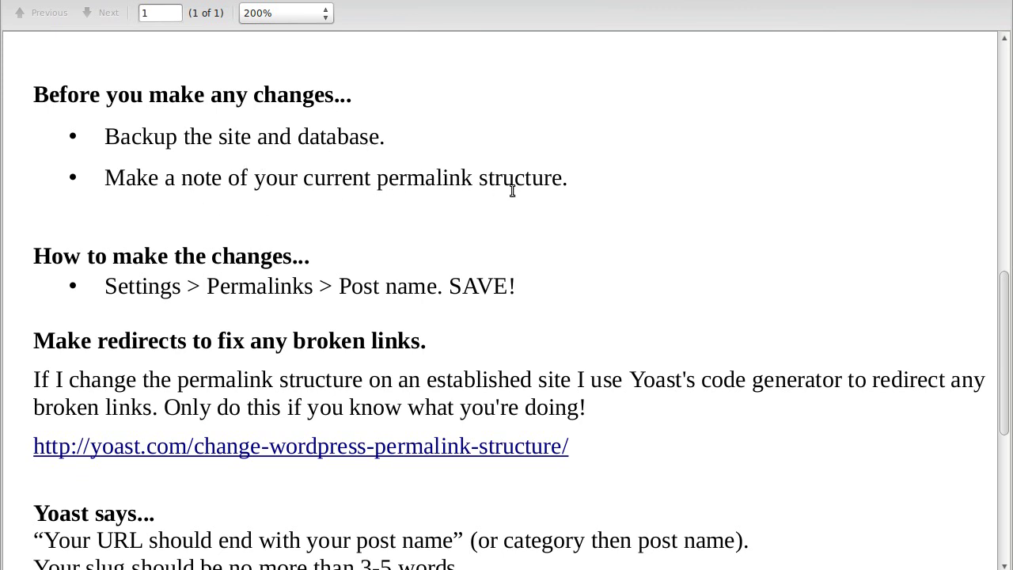
key(alt+Tab)
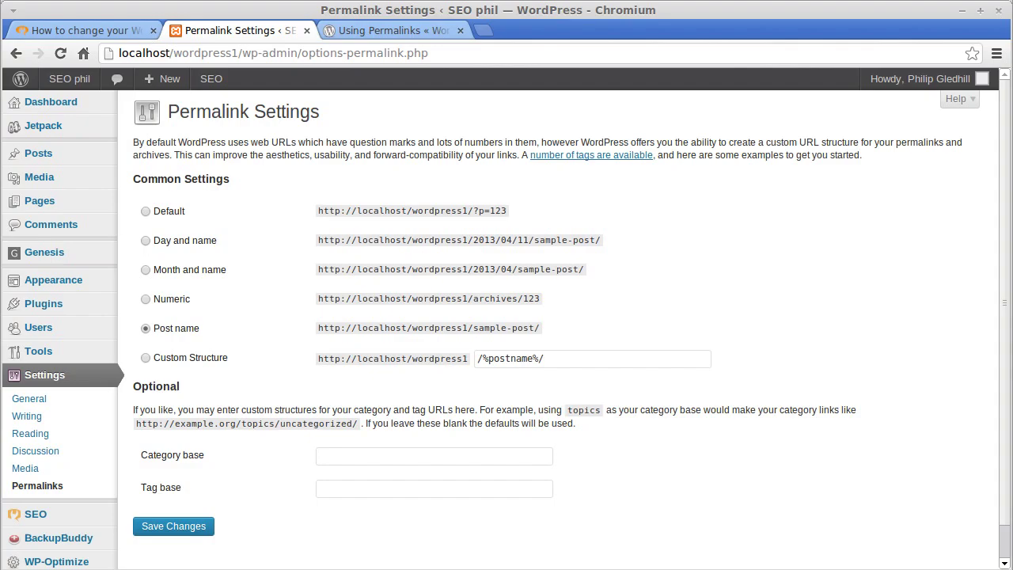
click(146, 241)
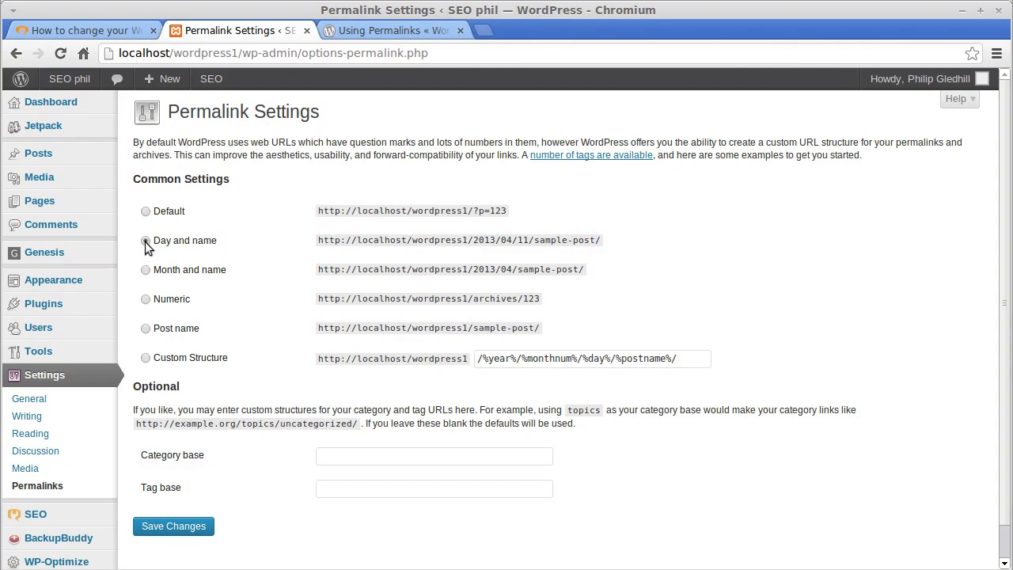
drag(691, 359, 448, 356)
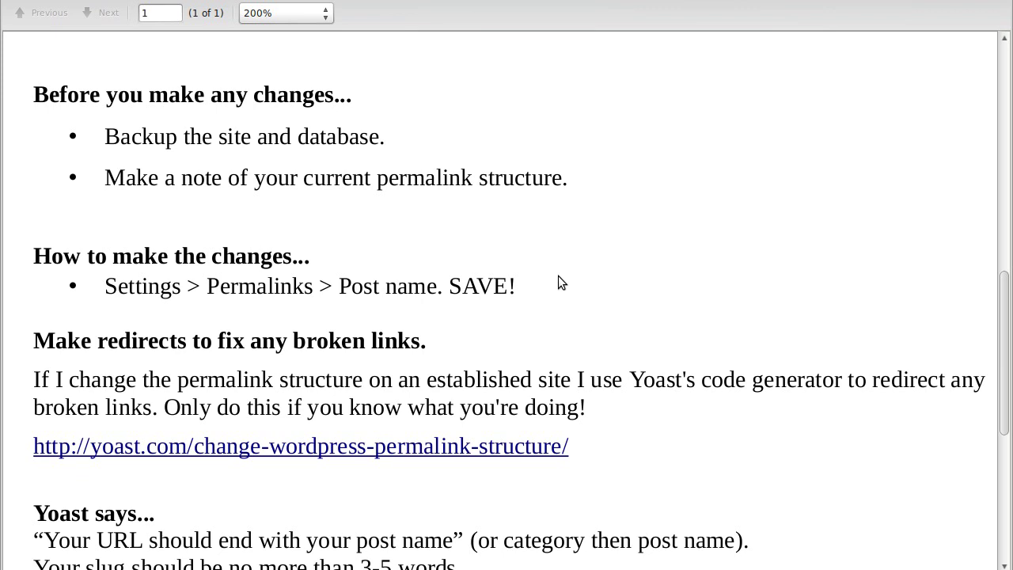
Scroll to the Yoast link in the notes and open the Yoast permalink article.
scroll(558, 276, down, 5)
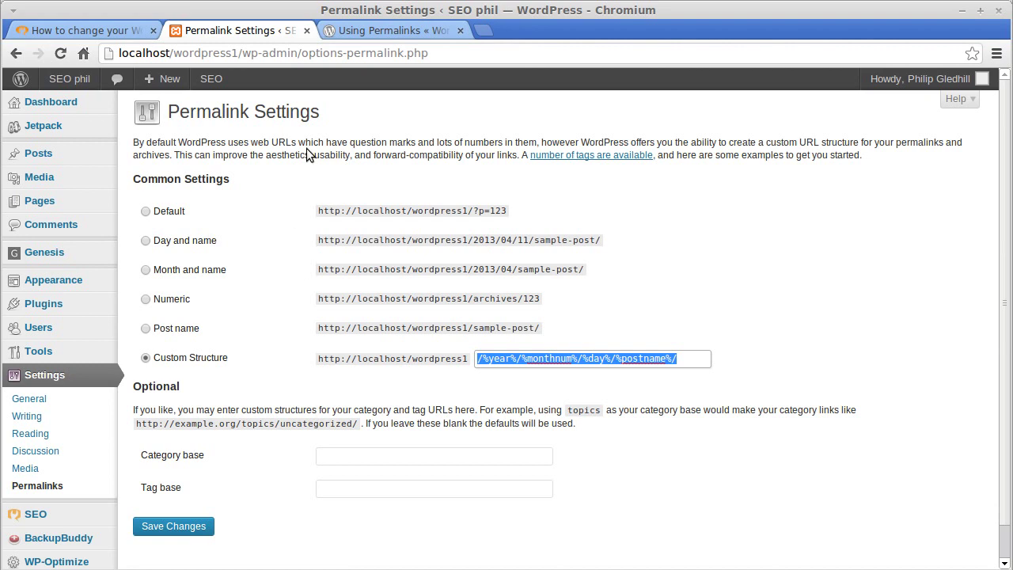
click(83, 30)
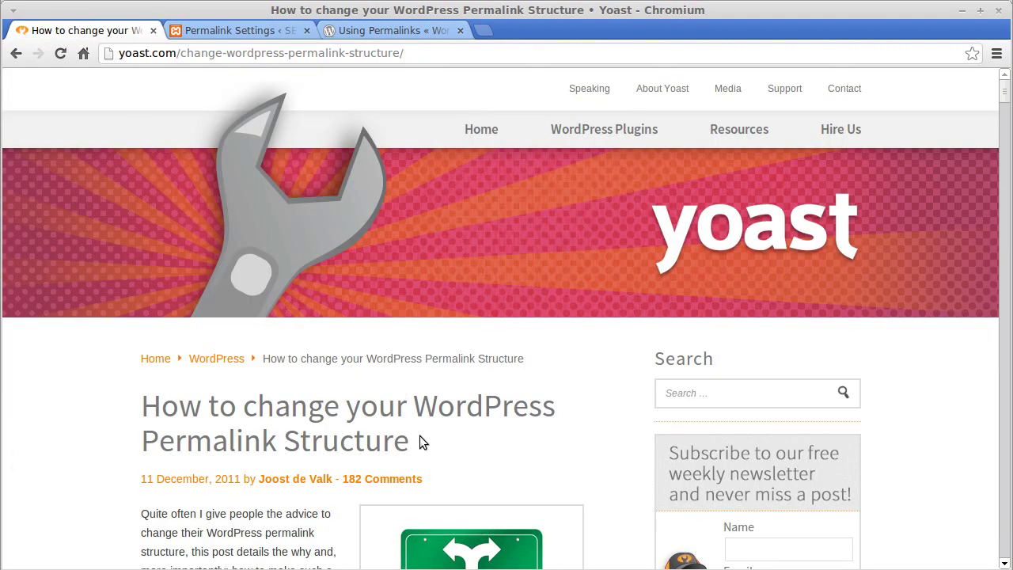
Read the Yoast article down to its redirect section and open the Create Redirects tool.
drag(143, 405, 414, 442)
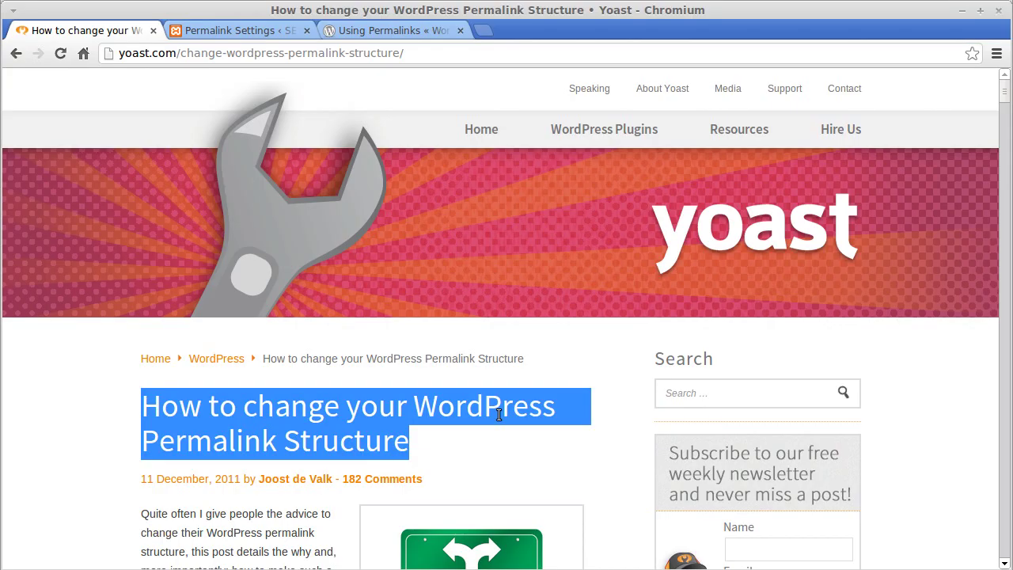
click(496, 443)
scroll(494, 433, down, 3)
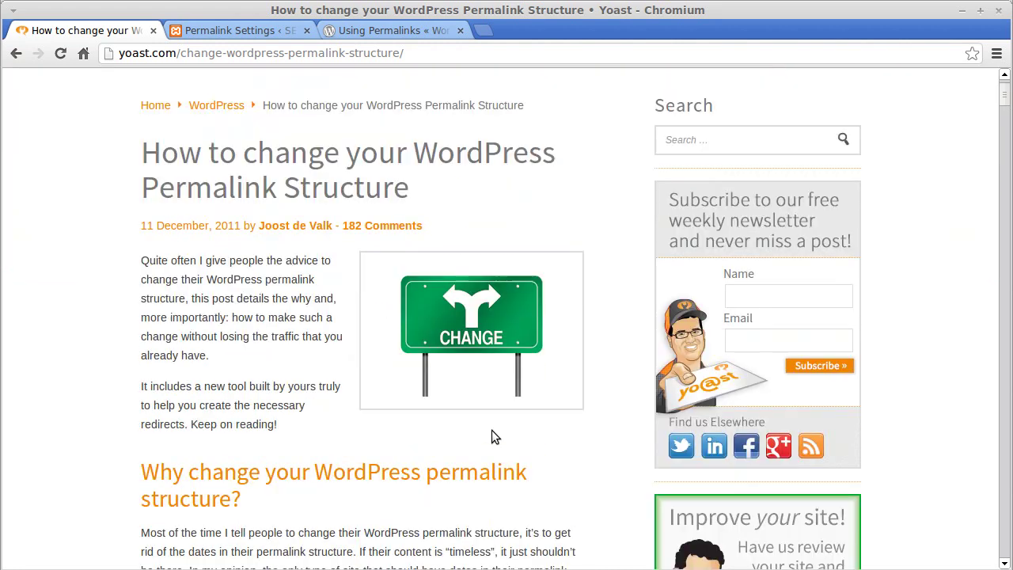
scroll(491, 435, down, 4)
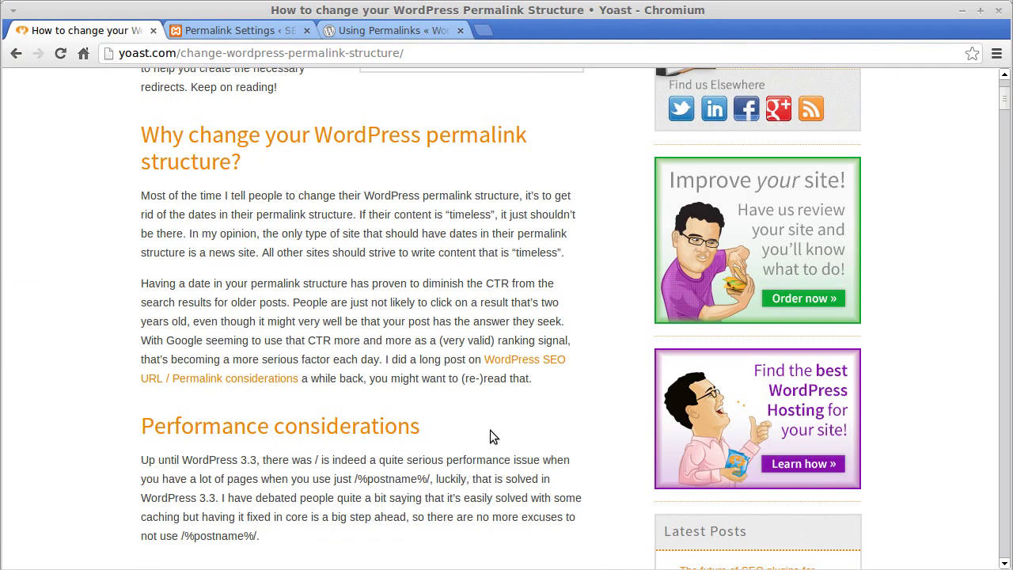
scroll(489, 430, down, 6)
scroll(490, 429, down, 3)
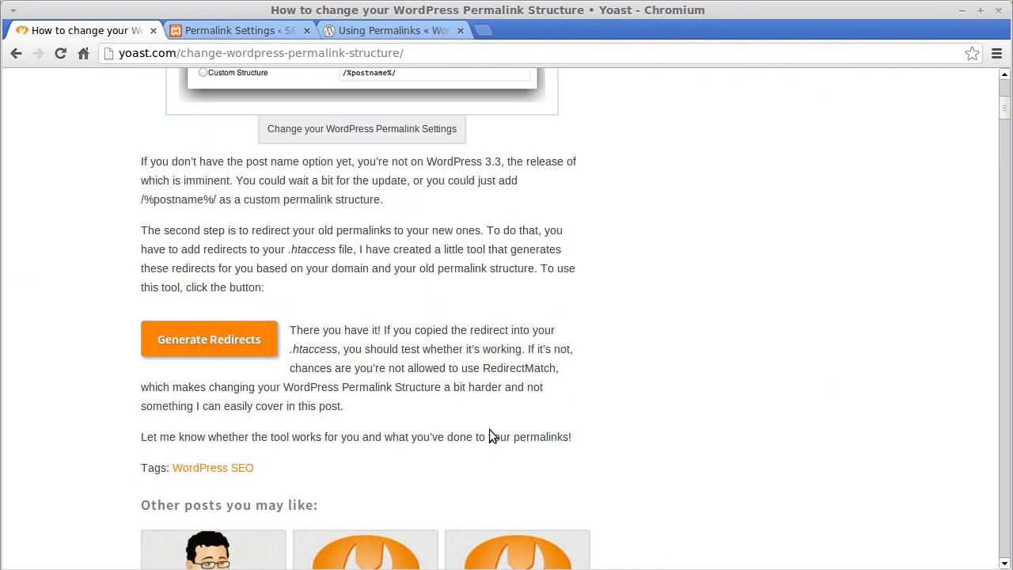
click(160, 341)
click(205, 342)
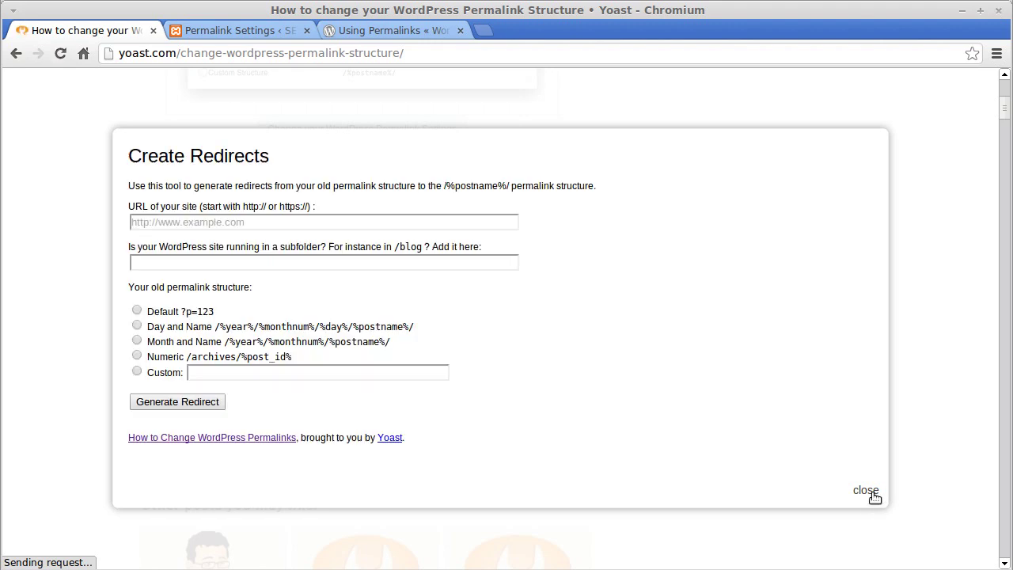
Generate a redirect rule with Day and Name as the old permalink structure.
click(211, 221)
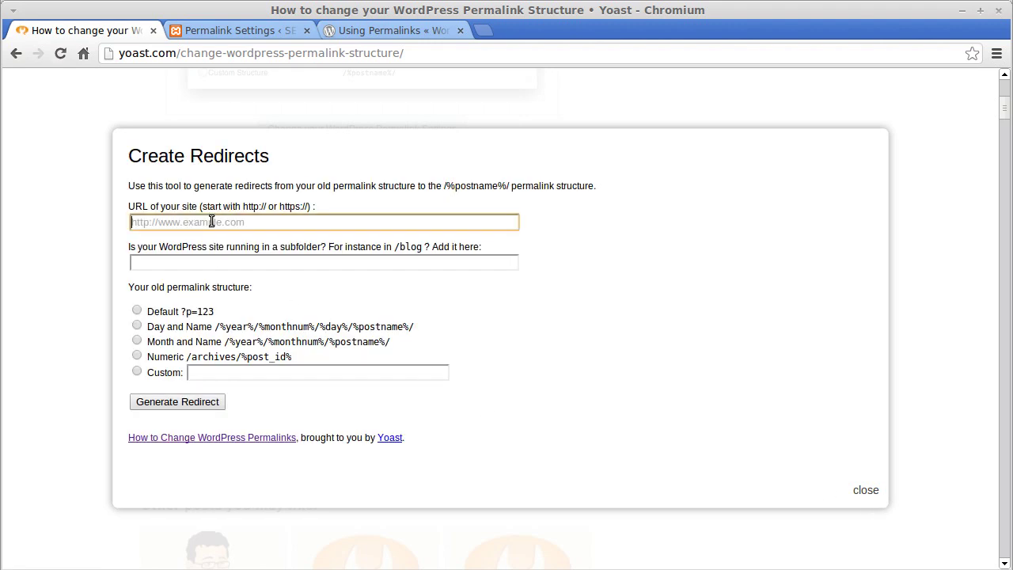
click(137, 325)
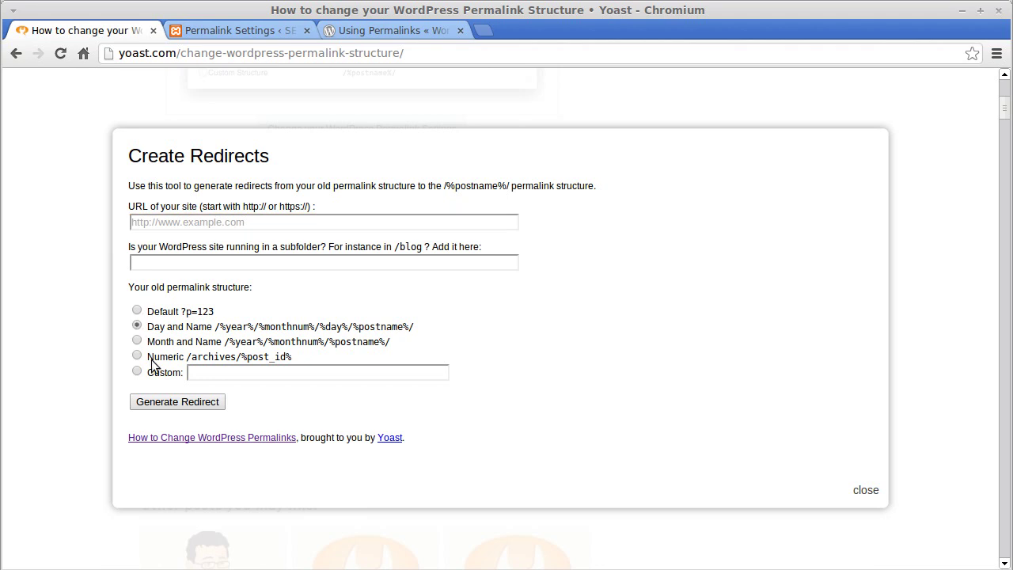
click(169, 400)
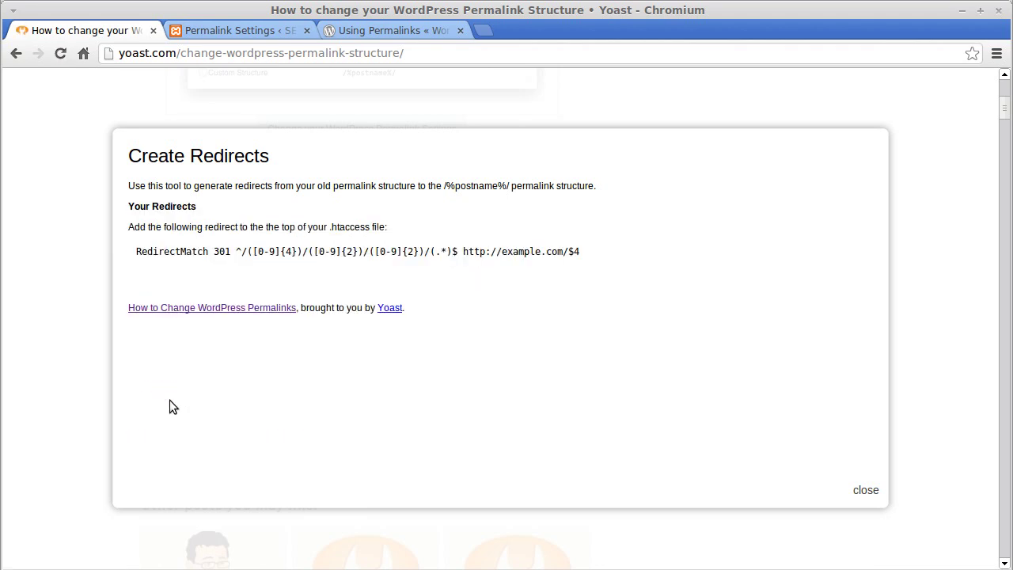
Review the RedirectMatch 301 line and .htaccess note, close the tool, and return to Permalink Settings.
drag(137, 250, 578, 251)
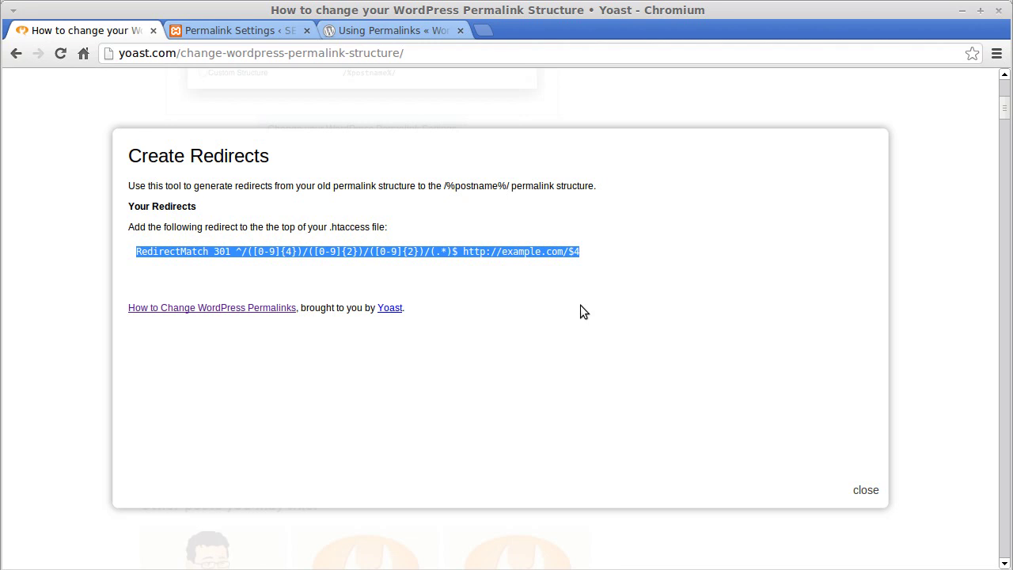
drag(329, 227, 370, 227)
click(372, 253)
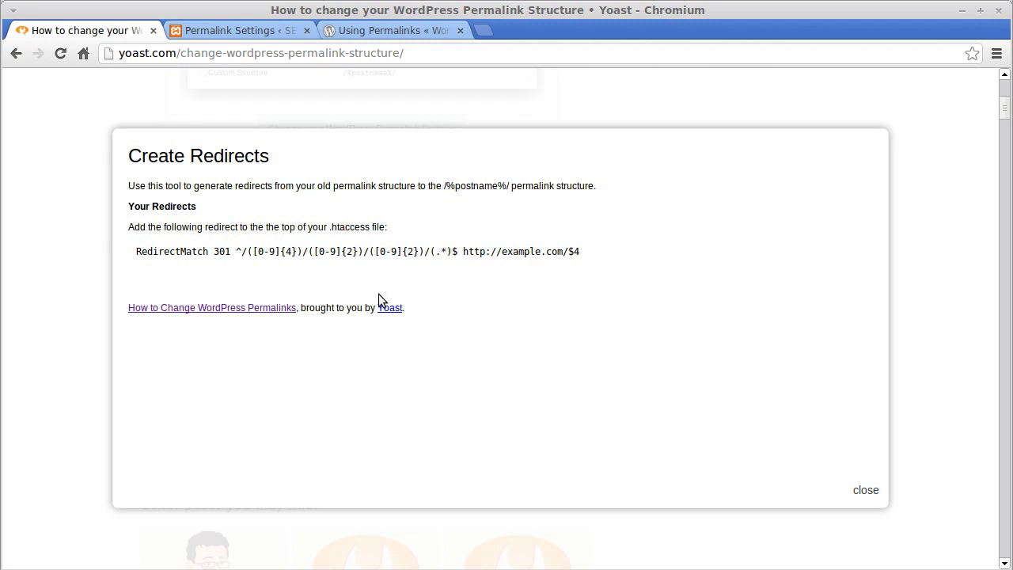
click(868, 491)
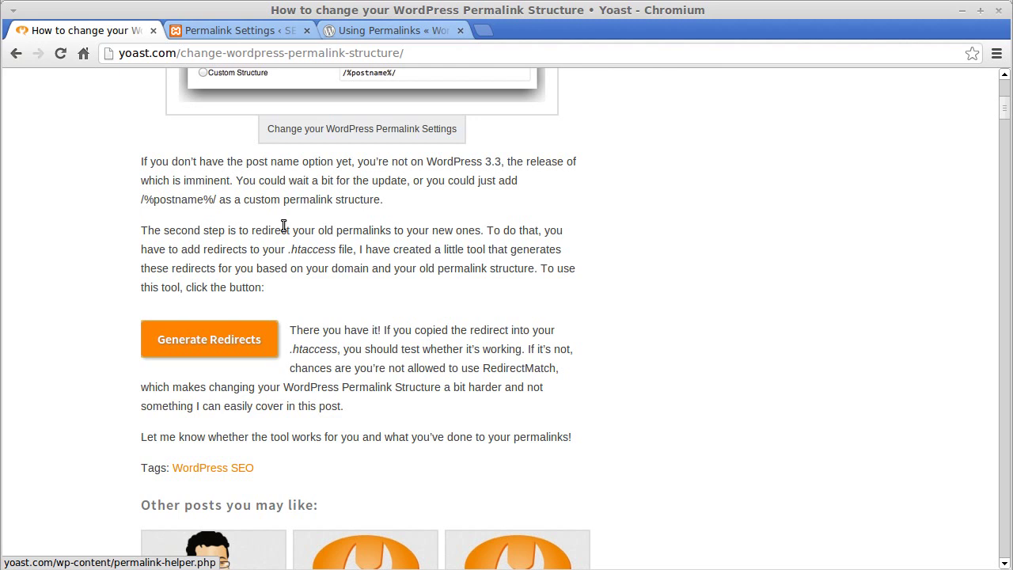
click(208, 31)
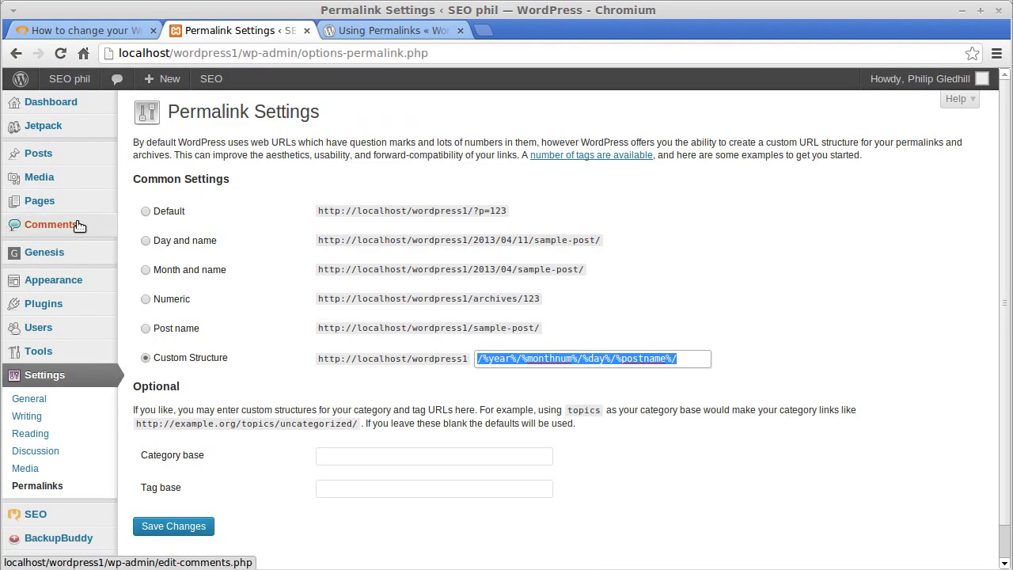
Open 'My blog post one' from All Posts for editing and zoom the page in twice.
mouse_move(39, 154)
click(168, 158)
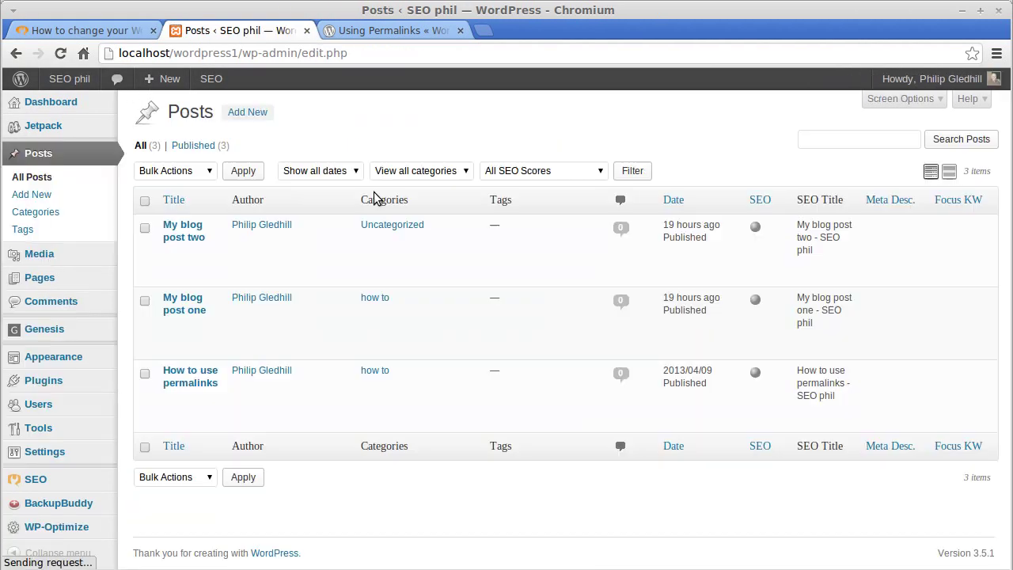
click(195, 305)
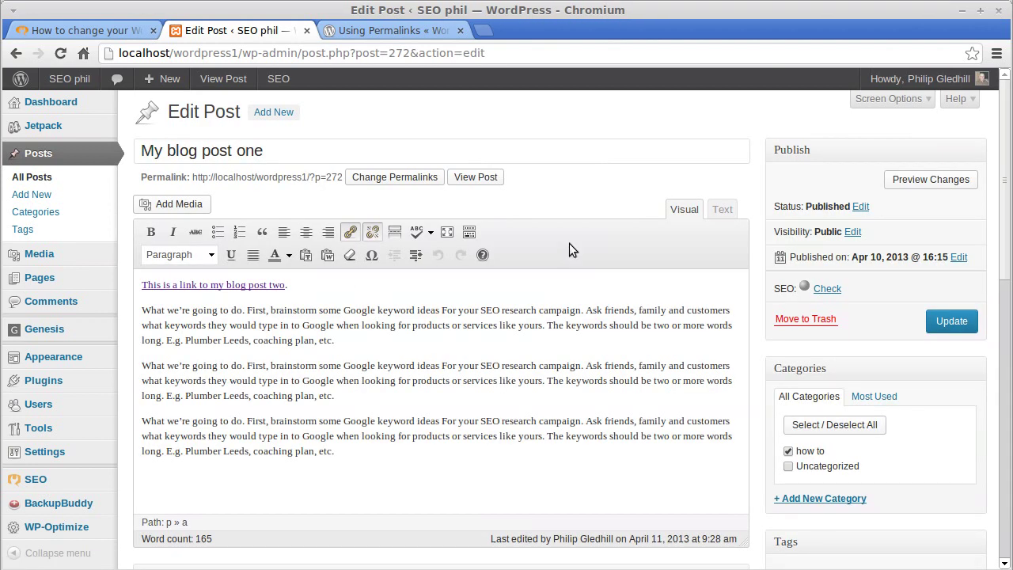
key(ctrl+plus)
key(ctrl+plus)
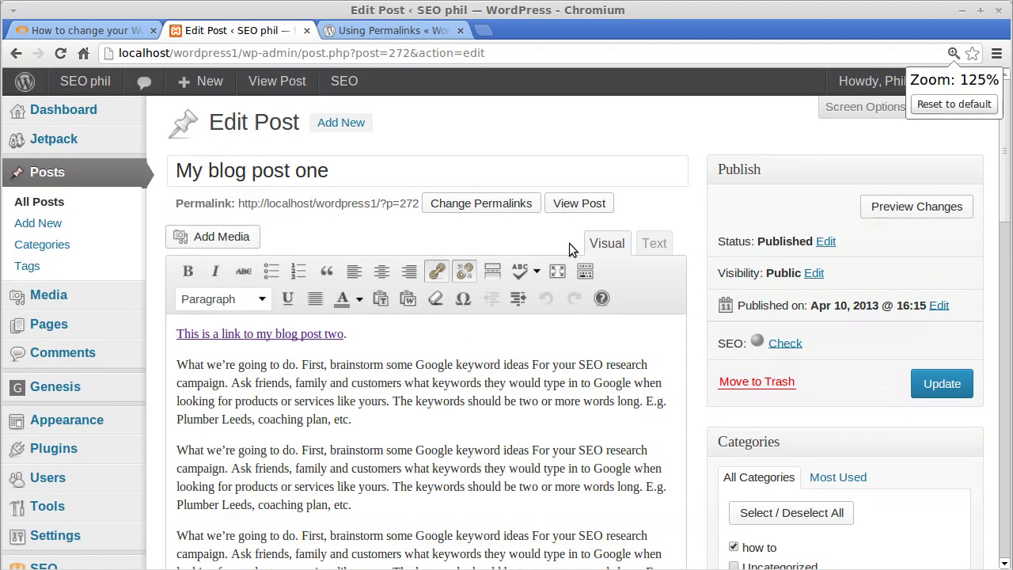
key(ctrl+plus)
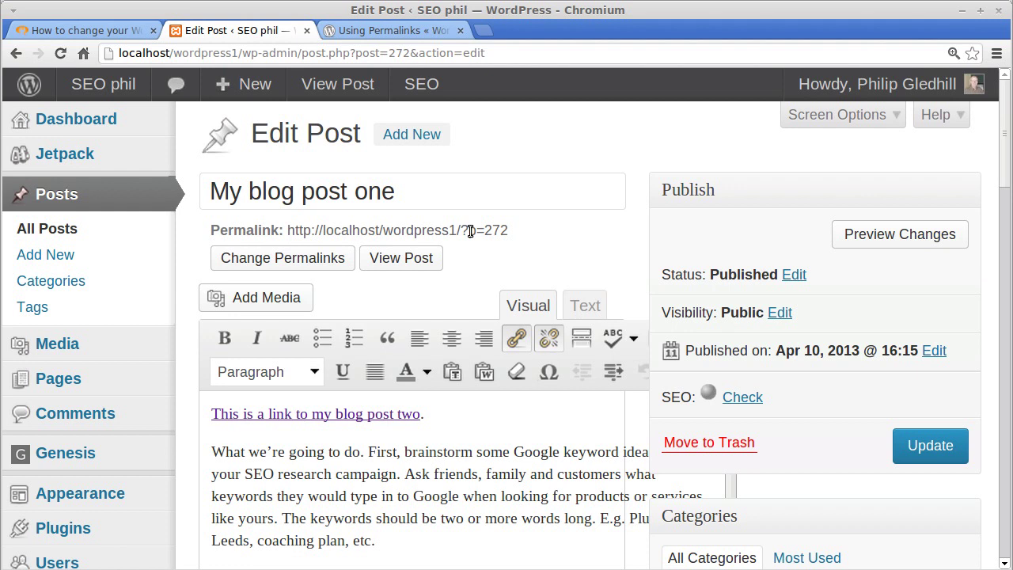
Highlight the ?p=272 ending of the permalink, then the post title.
drag(467, 230, 513, 231)
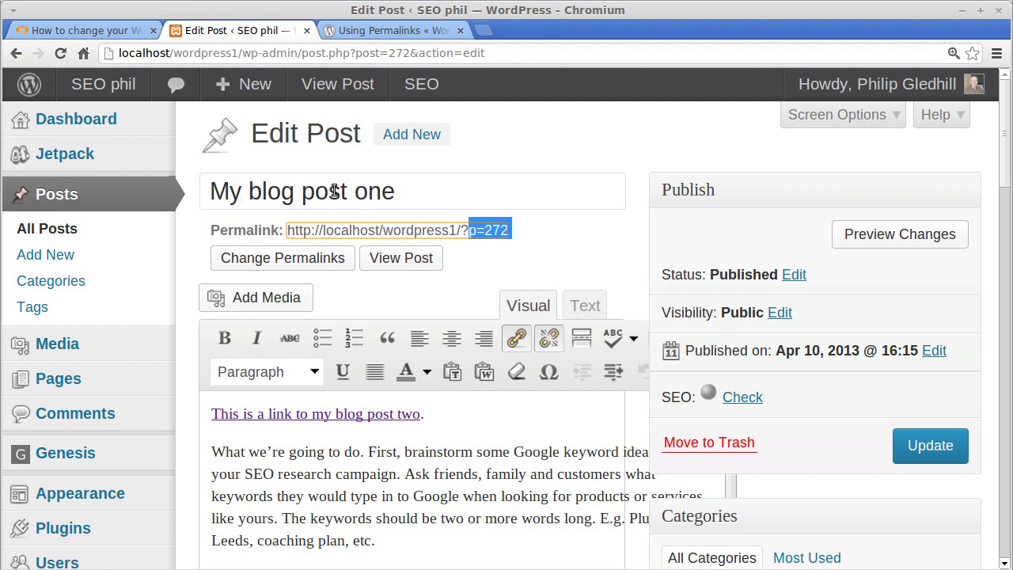
drag(413, 194, 191, 191)
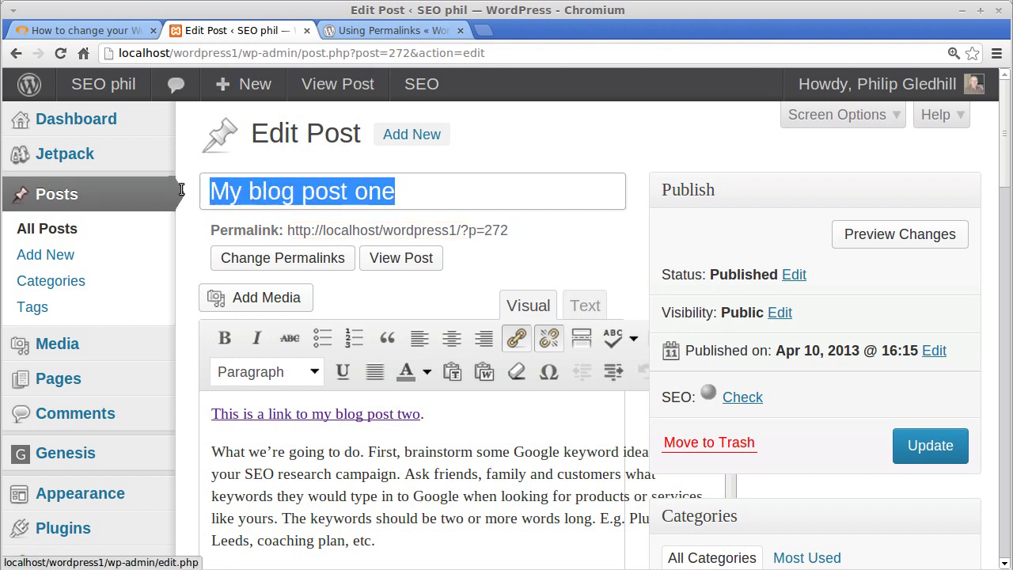
click(463, 261)
scroll(102, 496, down, 5)
mouse_move(99, 495)
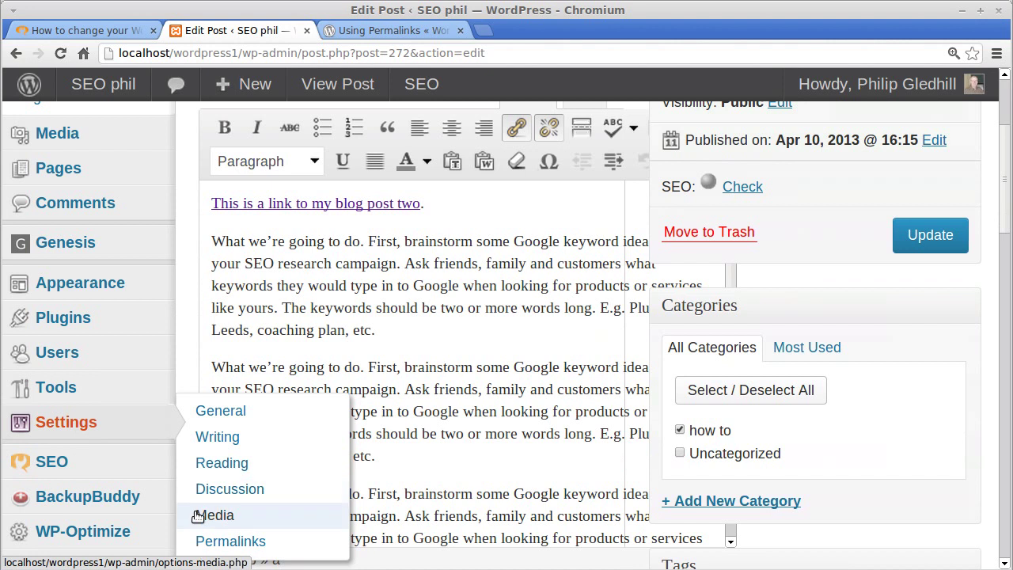
Switch the permalink structure to Post name and save the settings.
click(210, 543)
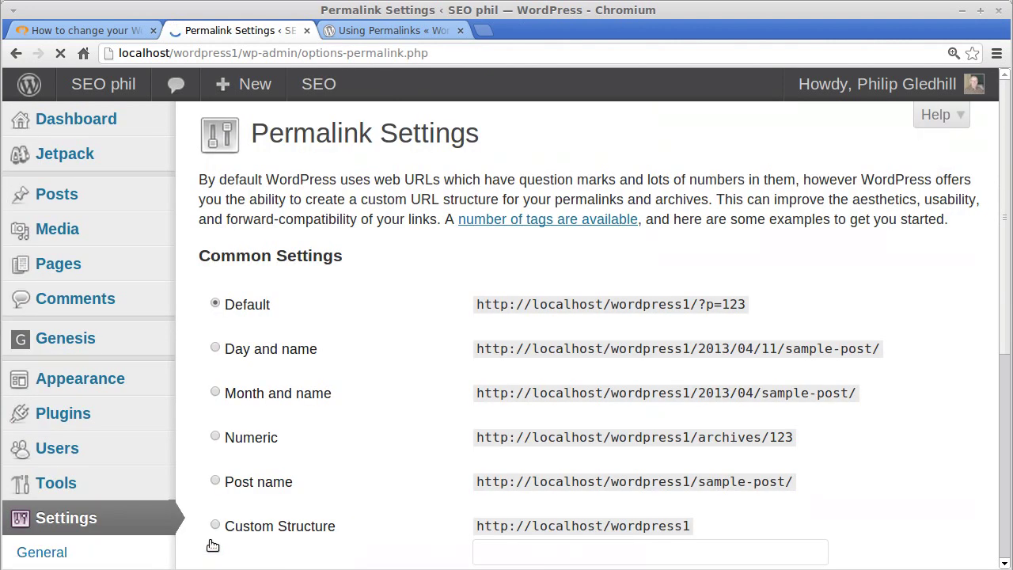
scroll(241, 493, down, 2)
click(215, 397)
scroll(284, 418, down, 6)
click(288, 484)
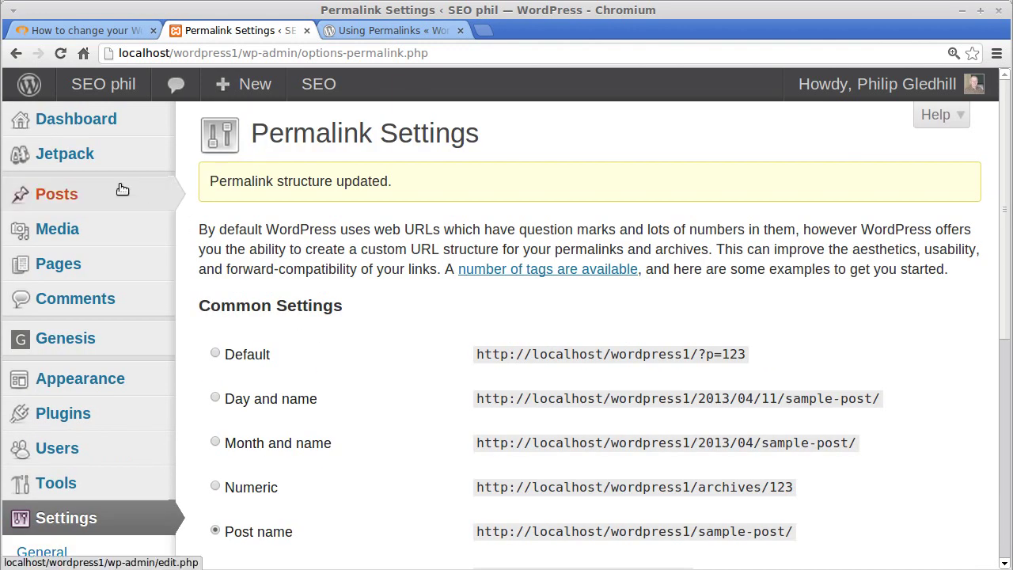
Return to All Posts and reopen 'My blog post one' for editing.
mouse_move(86, 195)
click(221, 196)
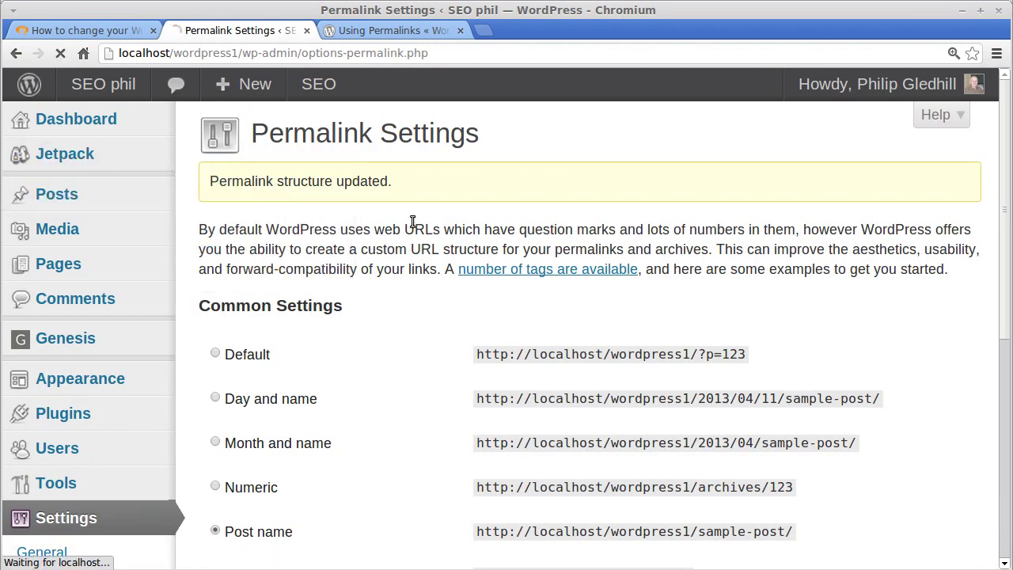
scroll(408, 493, down, 6)
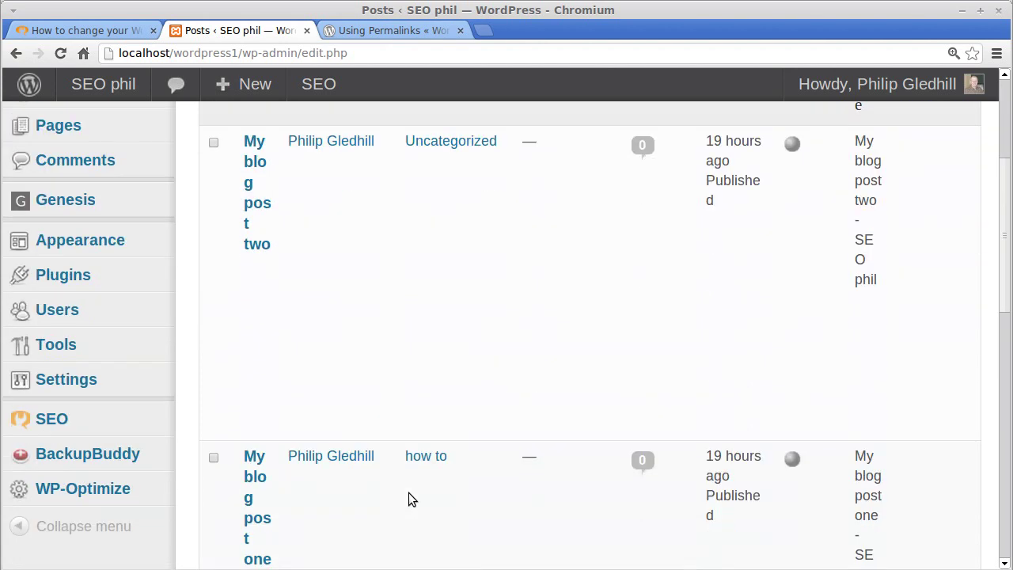
scroll(408, 491, down, 3)
click(259, 389)
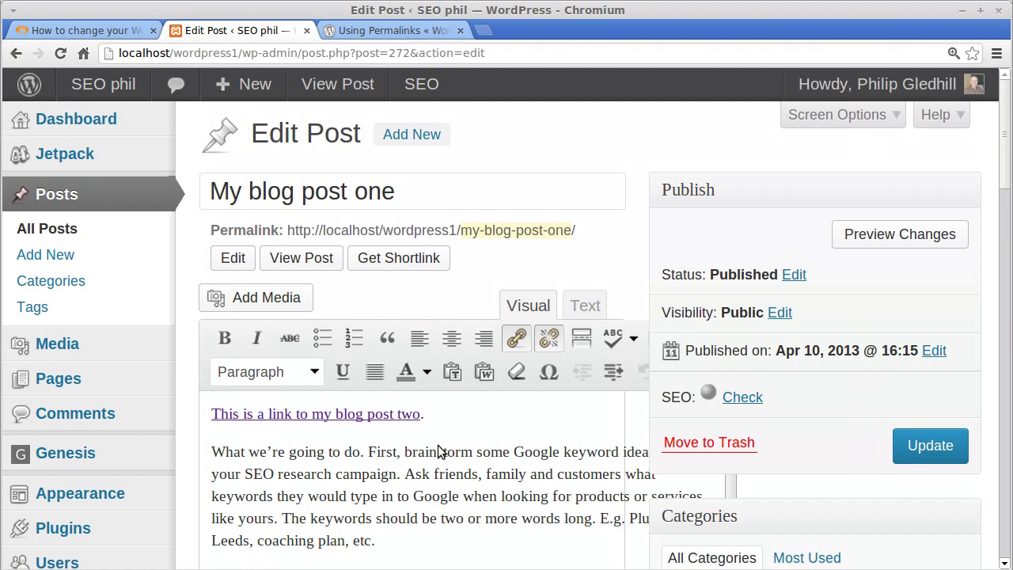
Highlight the my-blog-post-one slug in the permalink and compare it with the post title.
drag(462, 230, 583, 231)
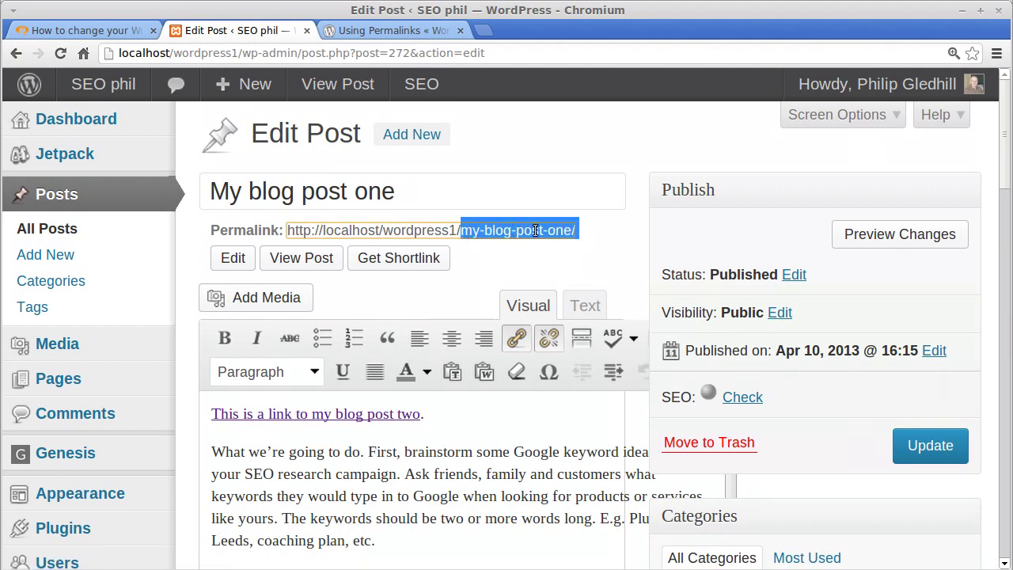
drag(400, 196, 170, 181)
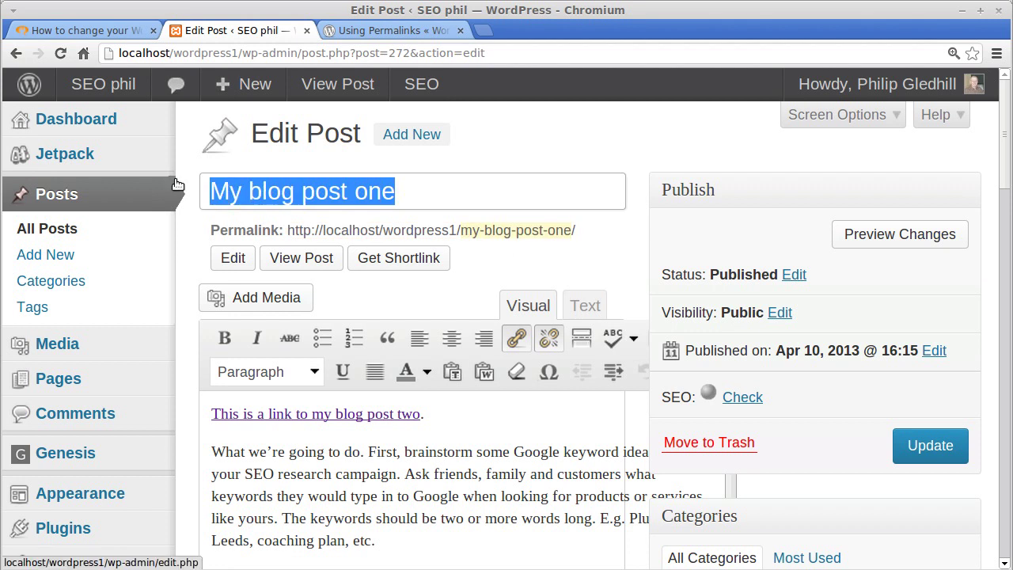
drag(460, 231, 590, 239)
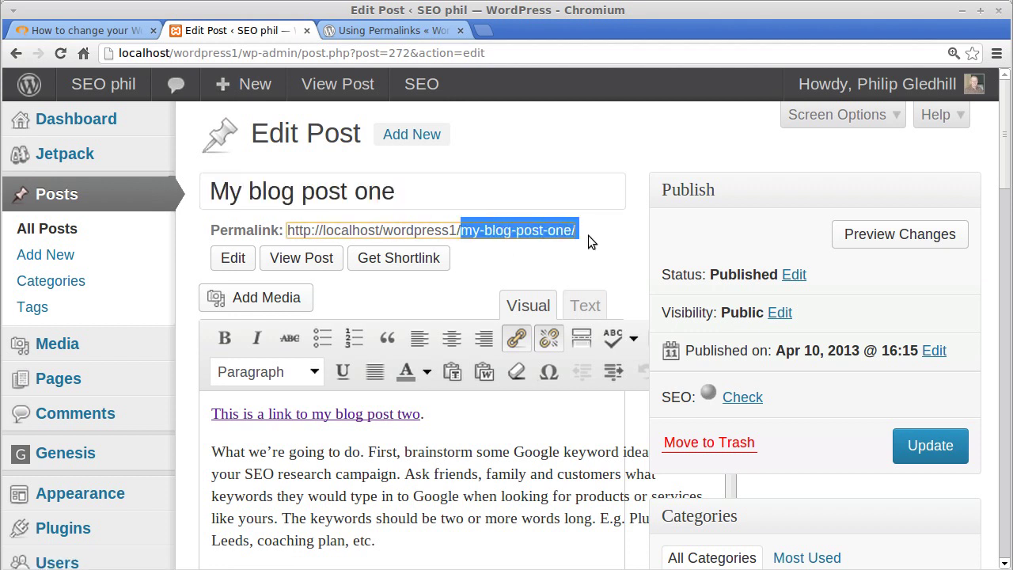
Shorten the permalink slug from my-blog-post-one to my-blog and confirm it.
click(239, 260)
drag(332, 265, 265, 262)
key(BackSpace)
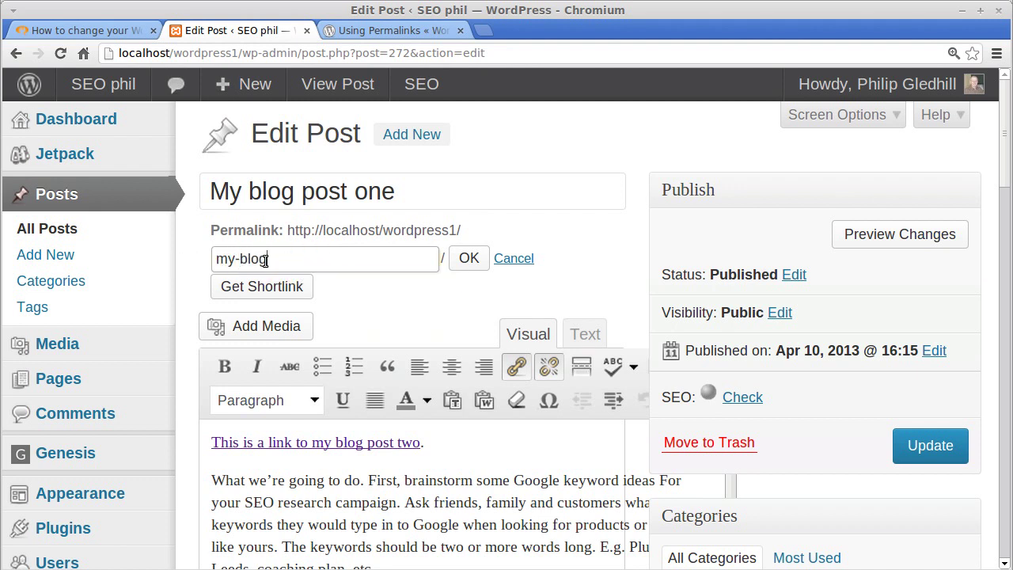
click(467, 259)
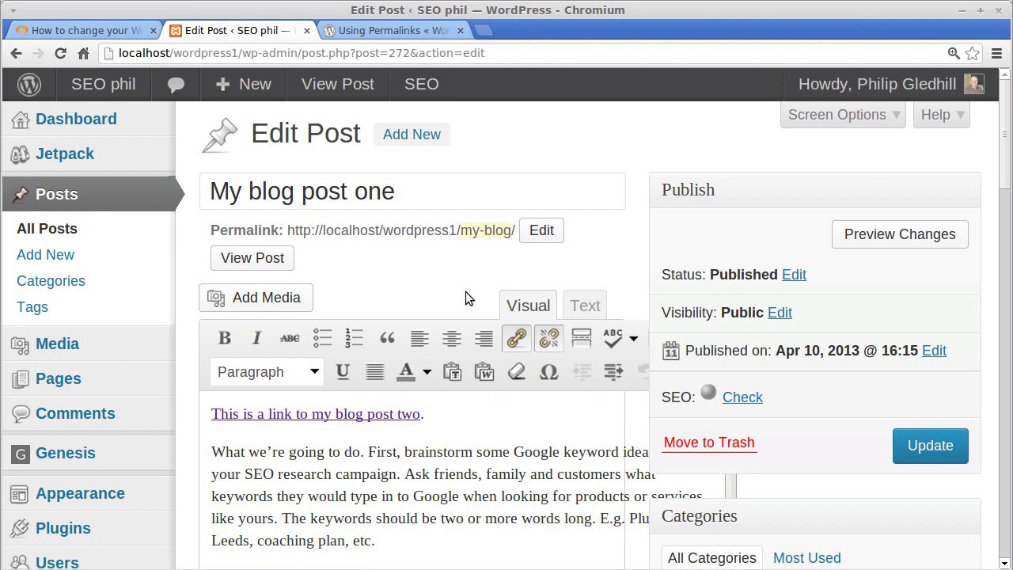